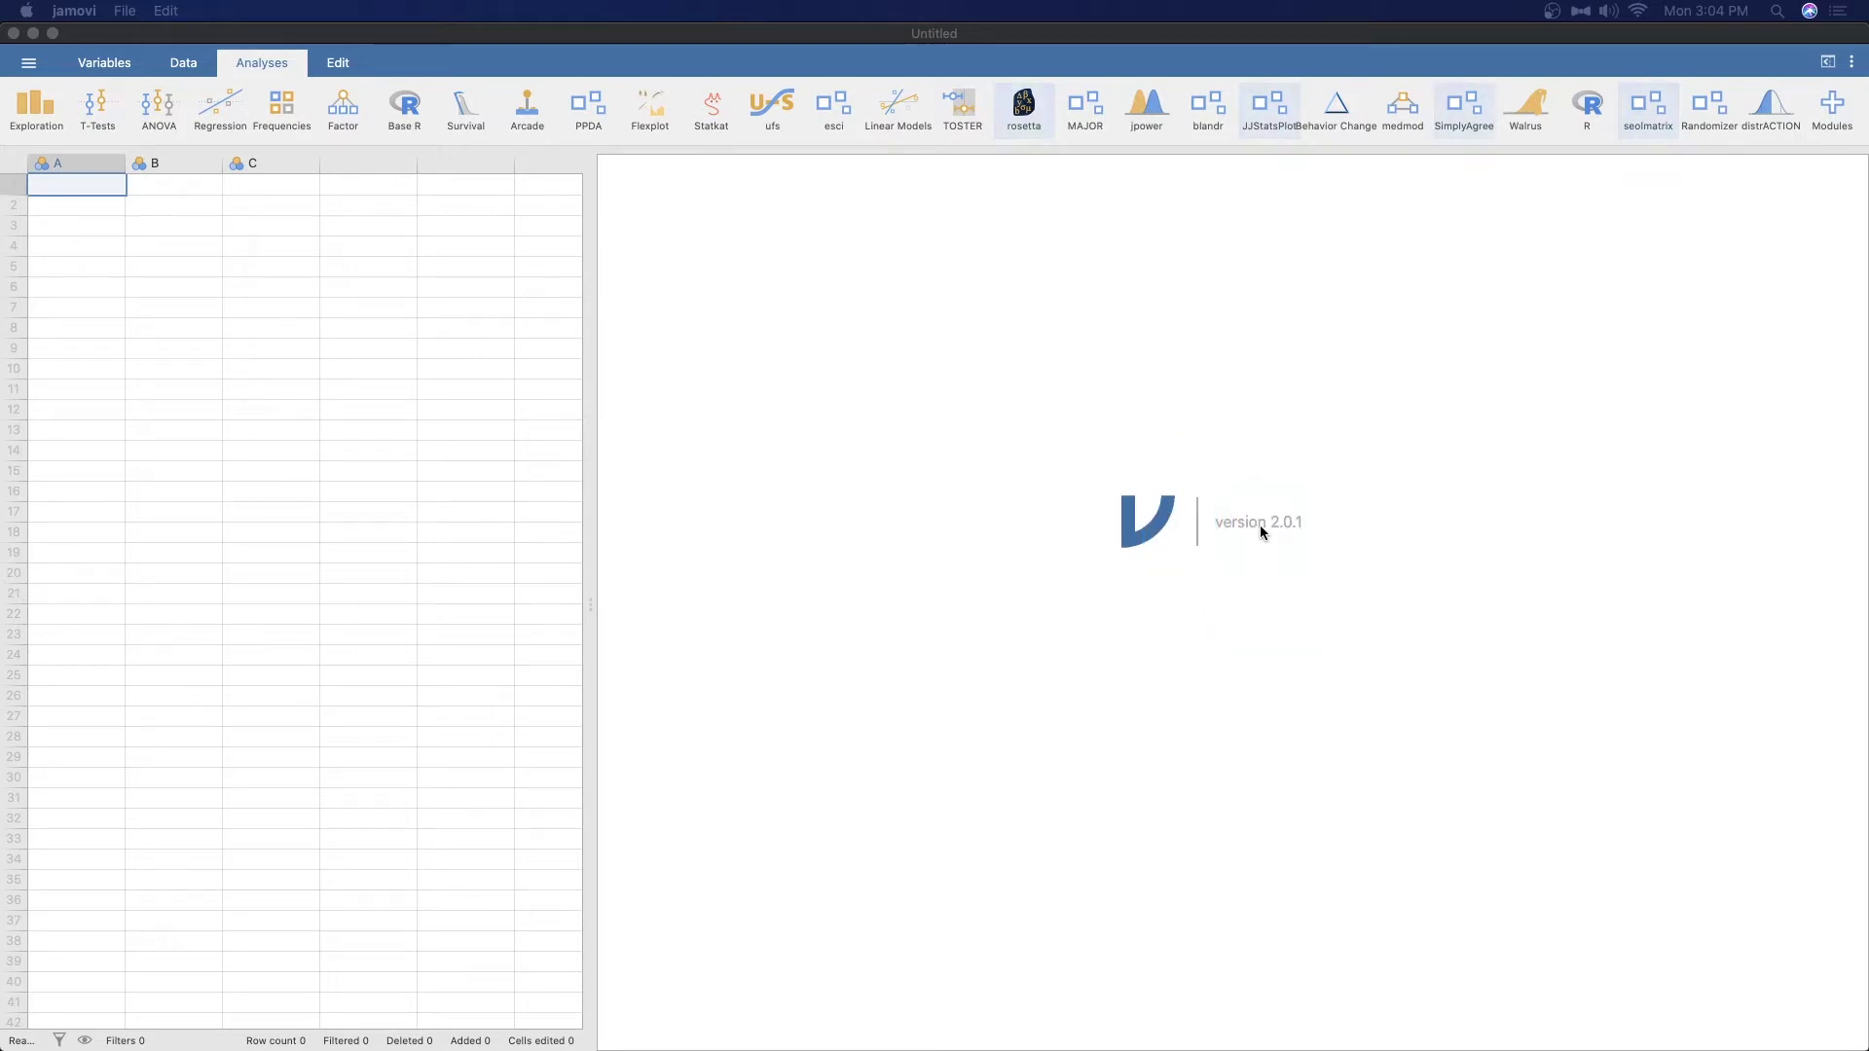
Click several controls in the jamovi window before opening a dataset
left_click(1264, 528)
left_click(1266, 659)
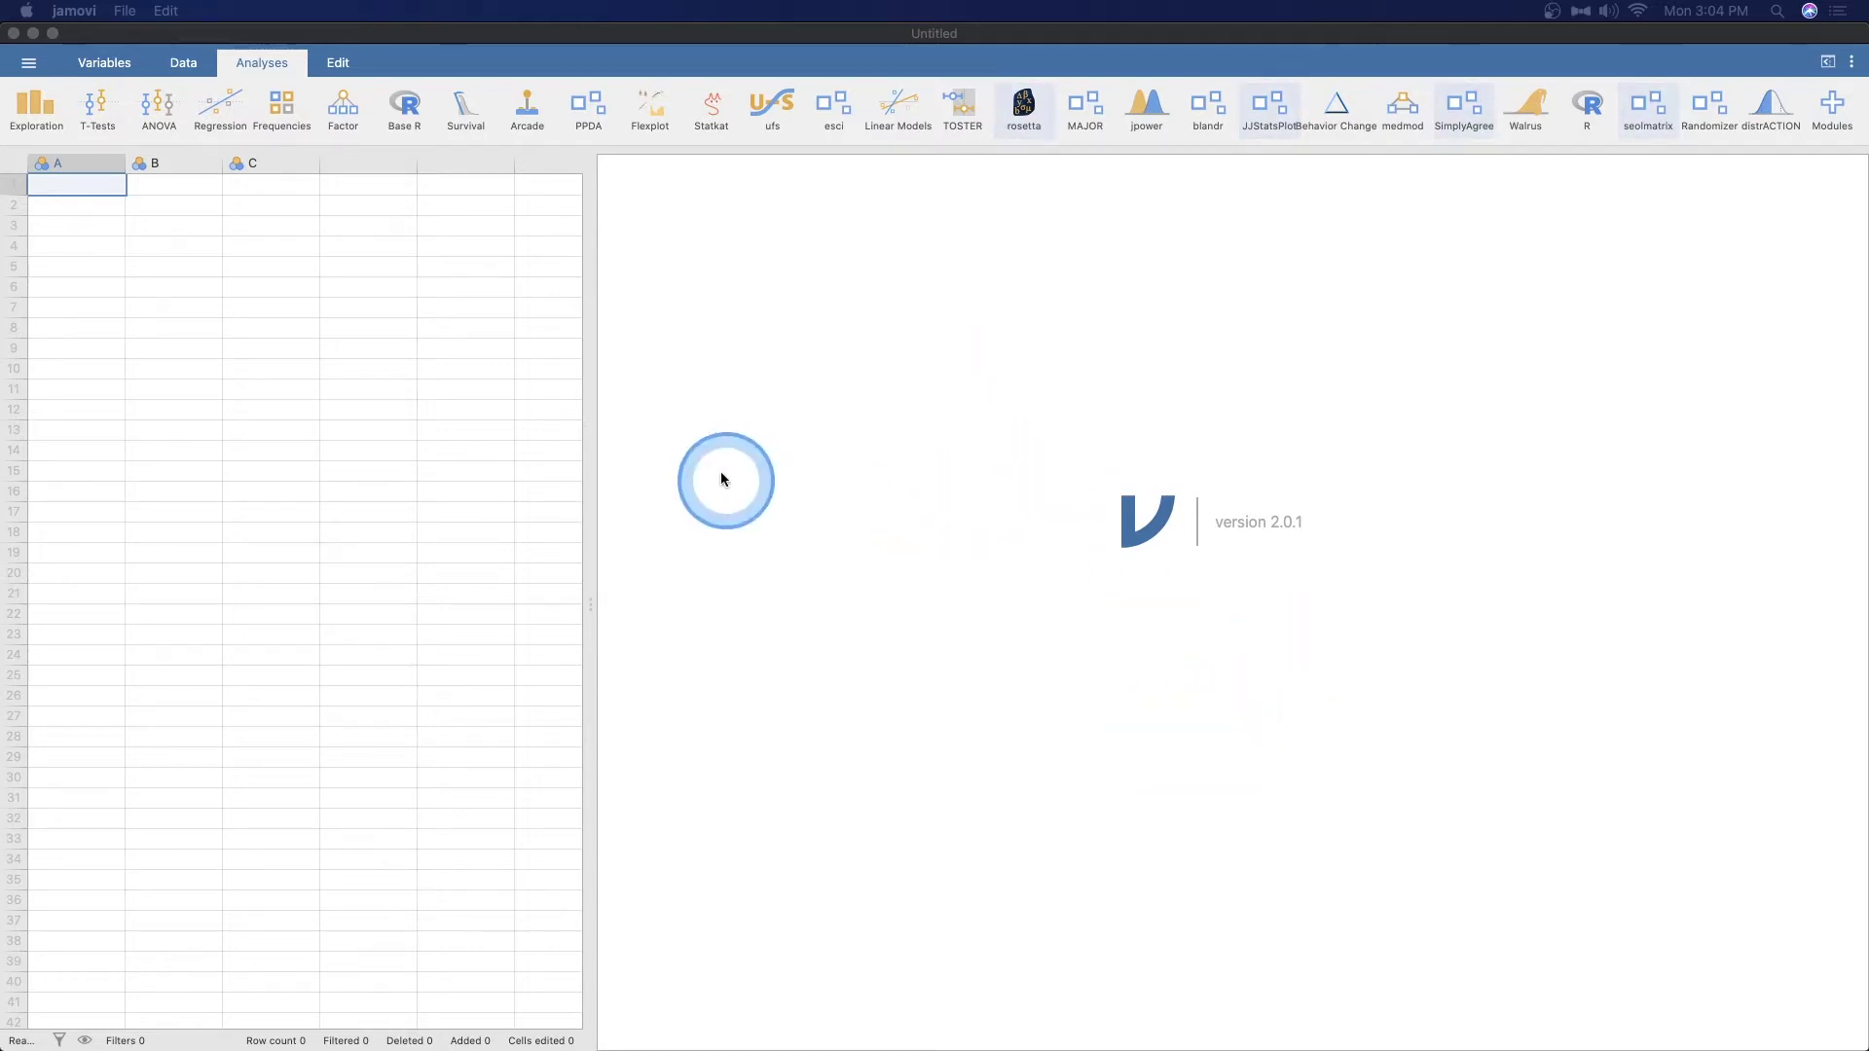
left_click(862, 697)
left_click(920, 545)
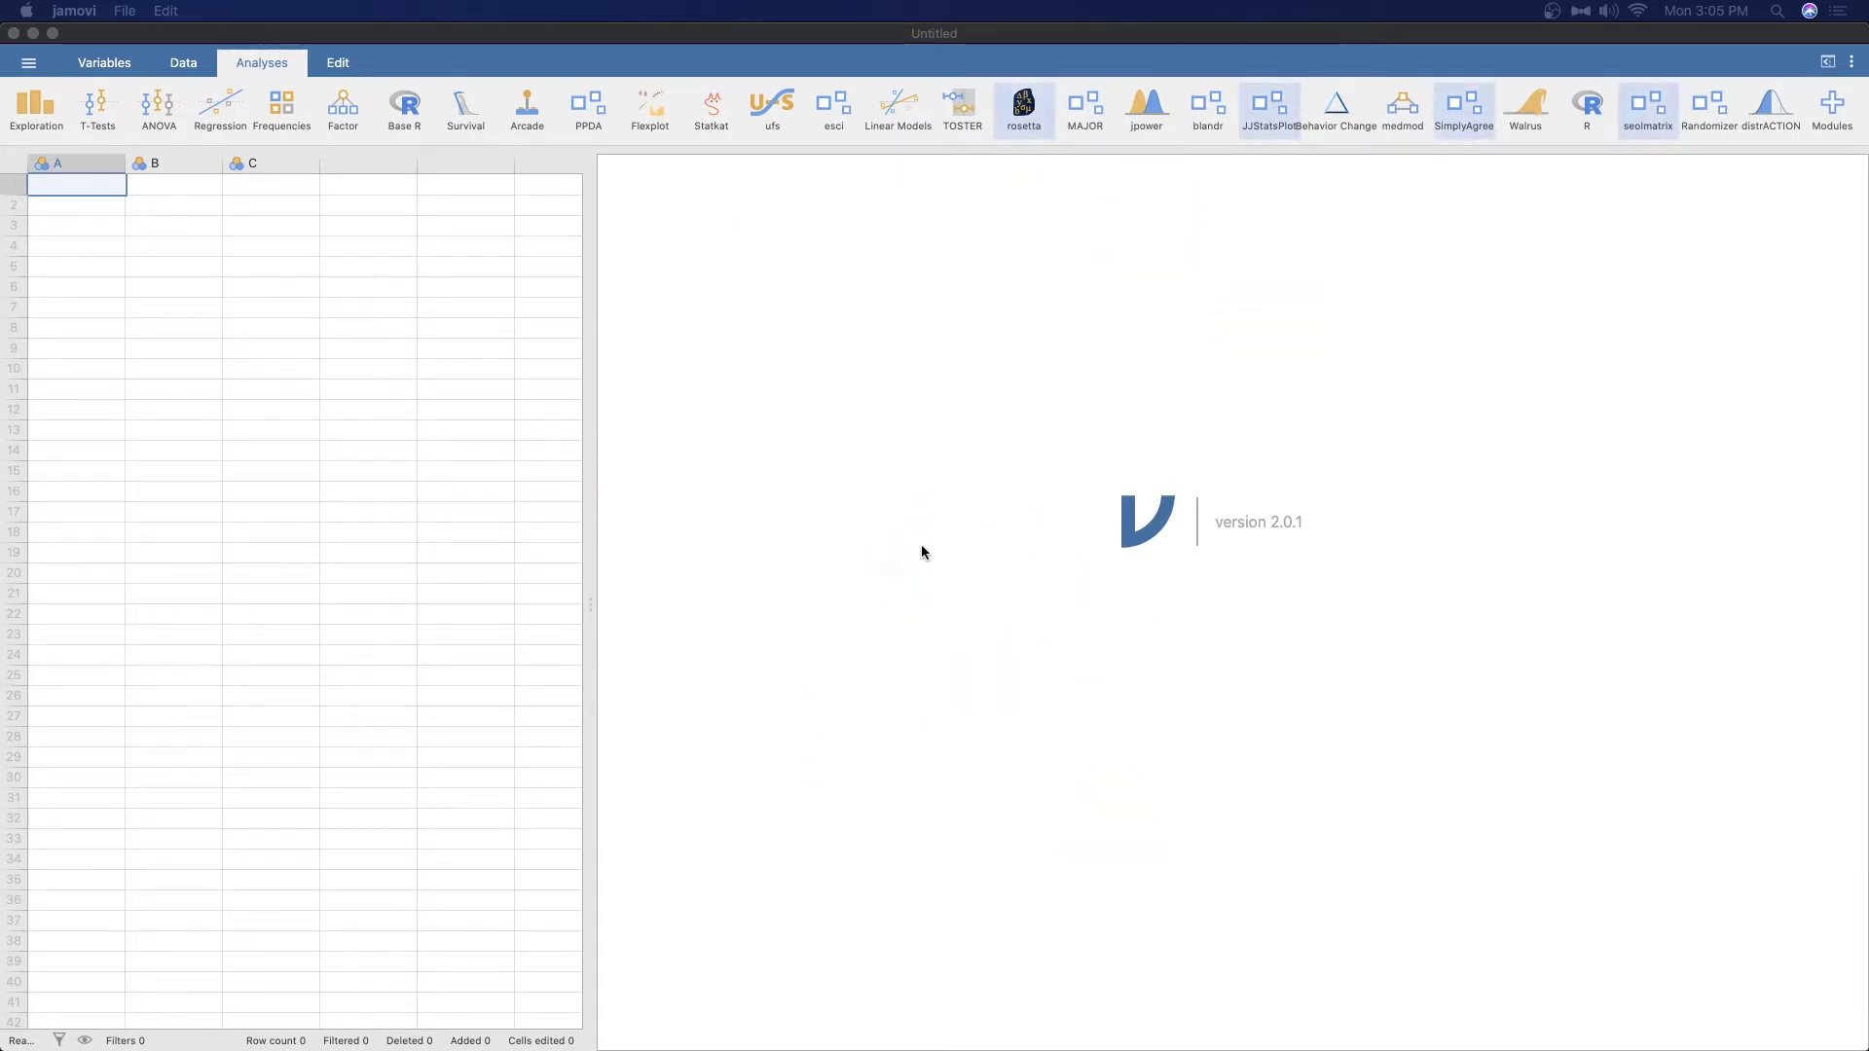
left_click(803, 577)
left_click(911, 576)
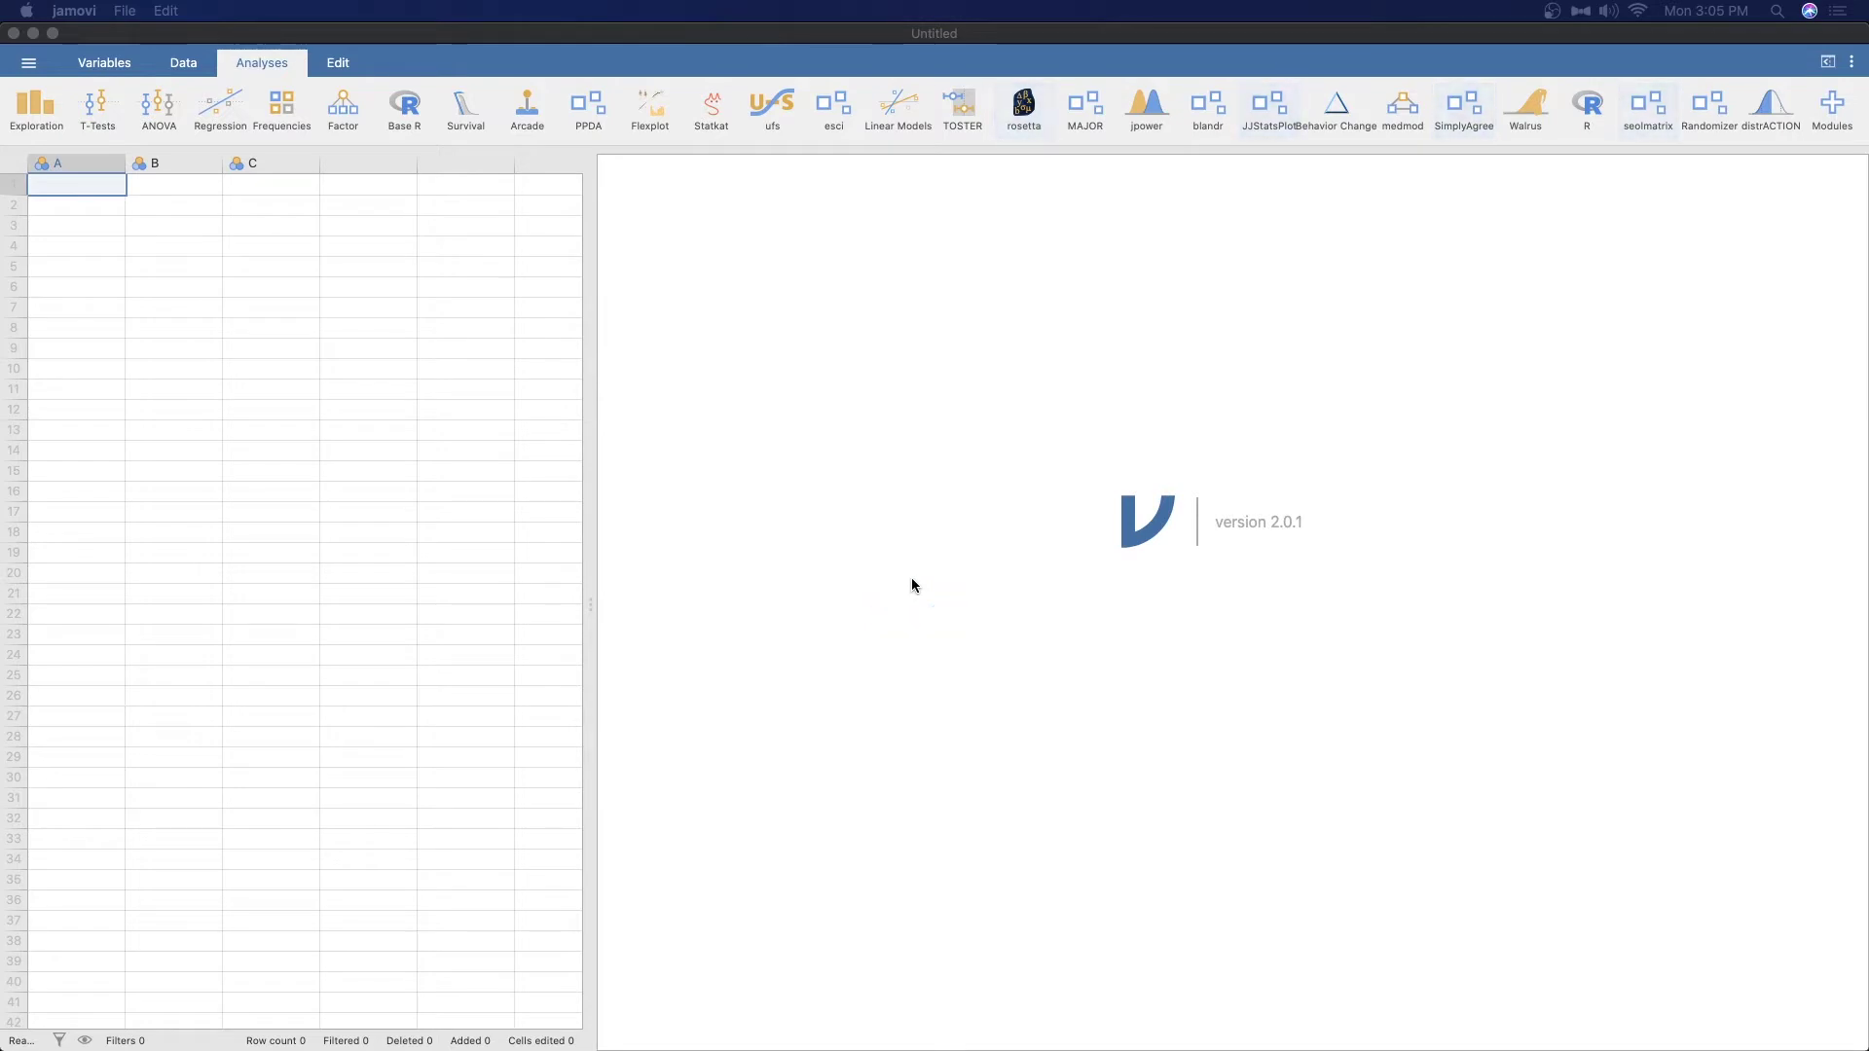
left_click(1005, 543)
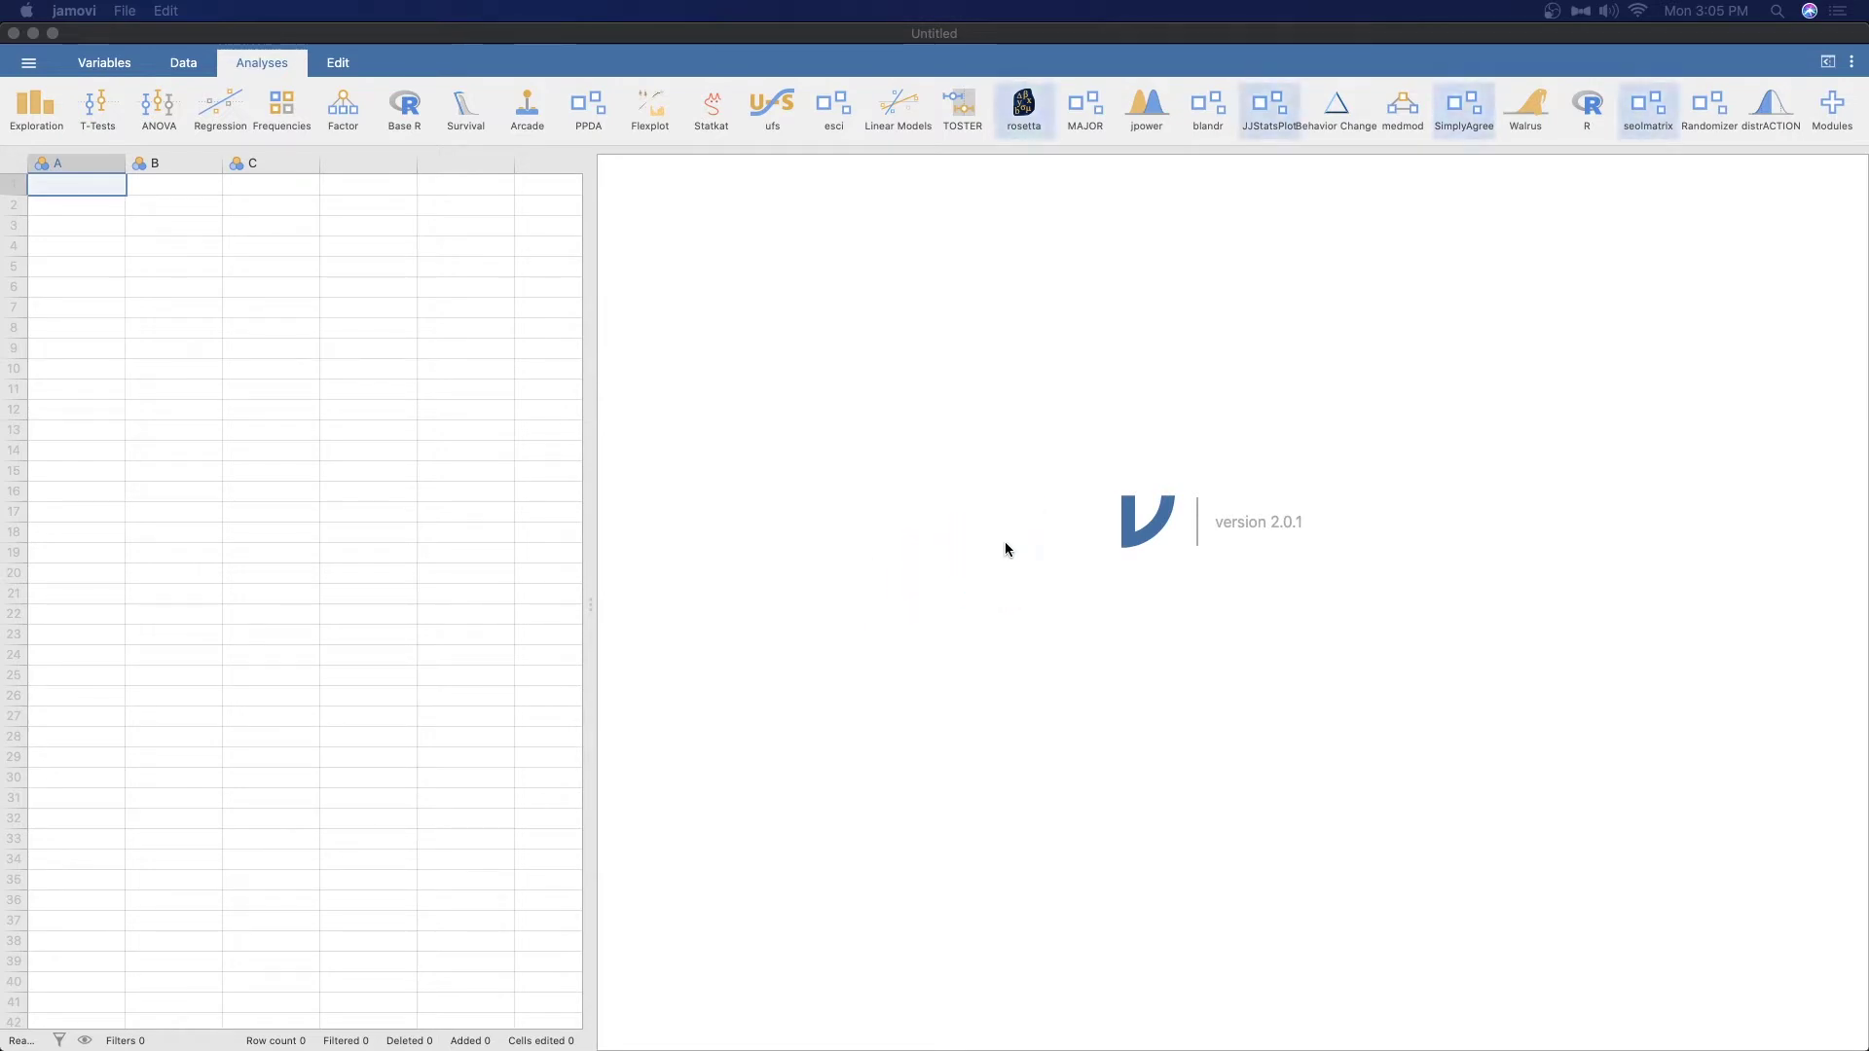
left_click(1002, 542)
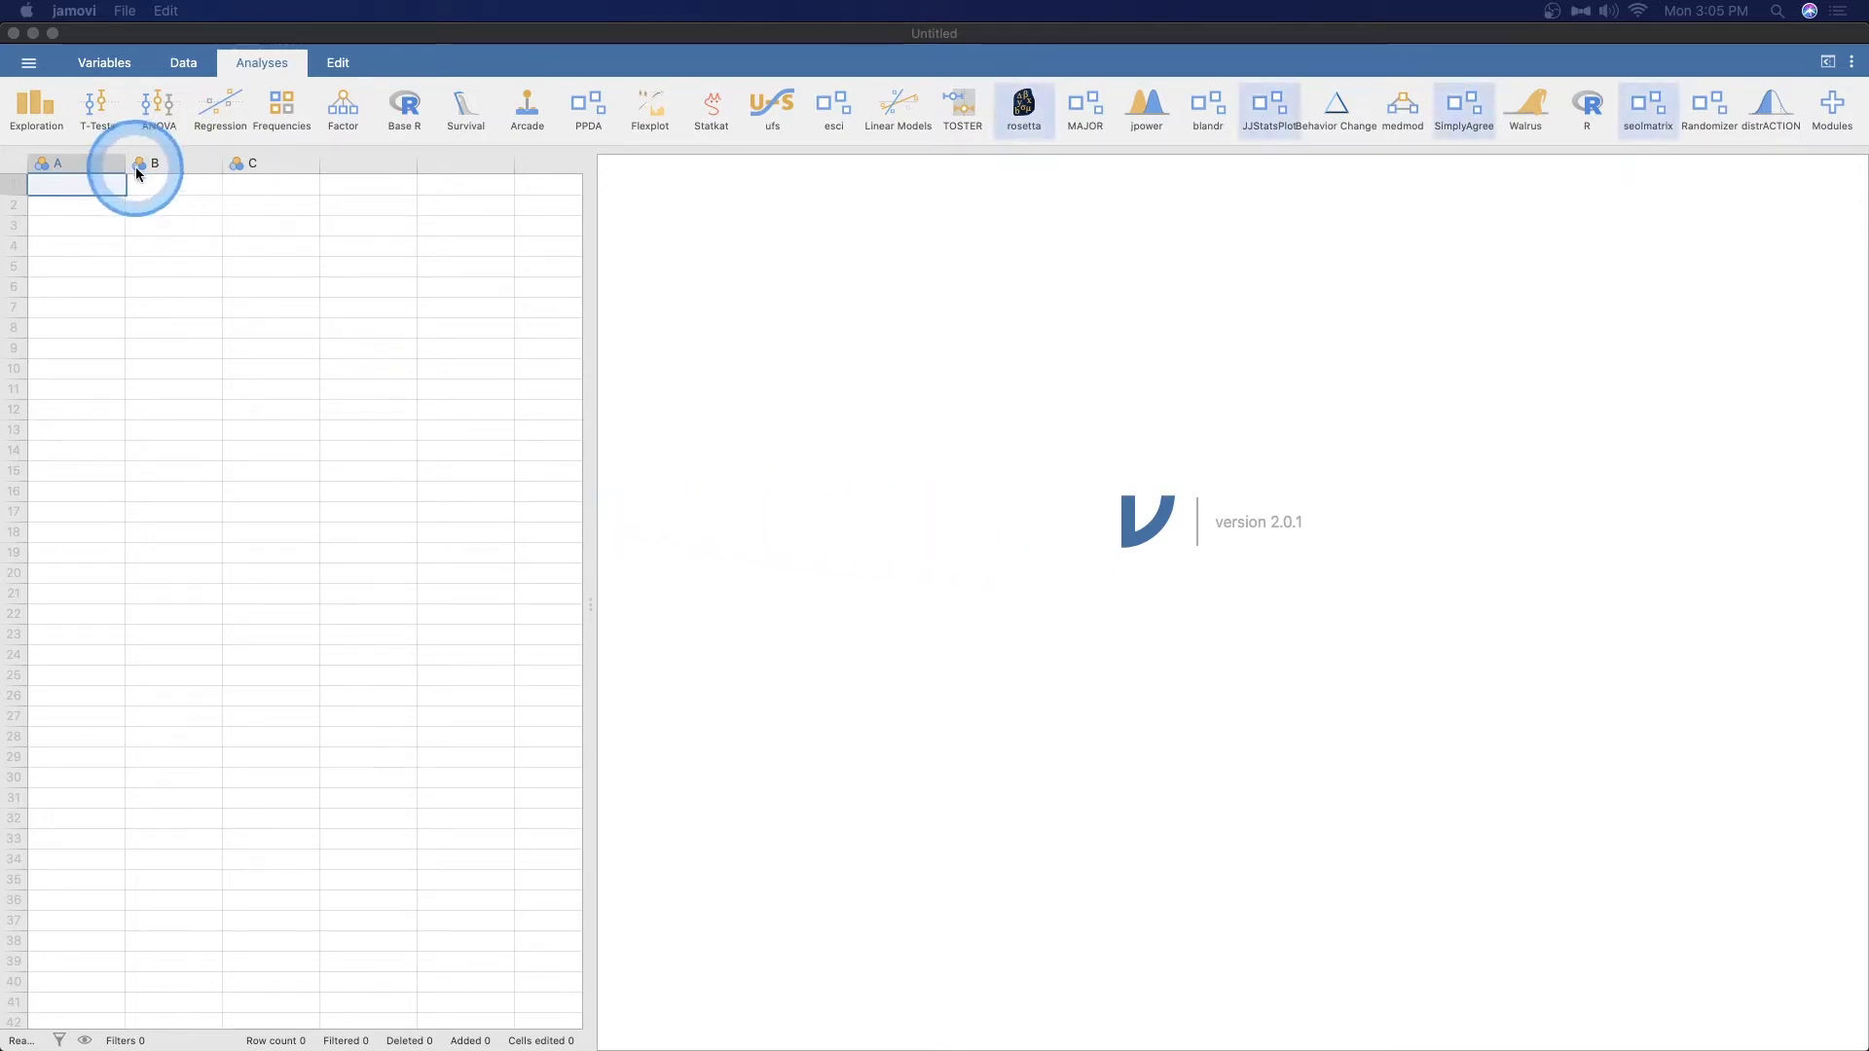
Browse jamovi's Data Library from the main menu and select the Big 5 dataset
left_click(31, 66)
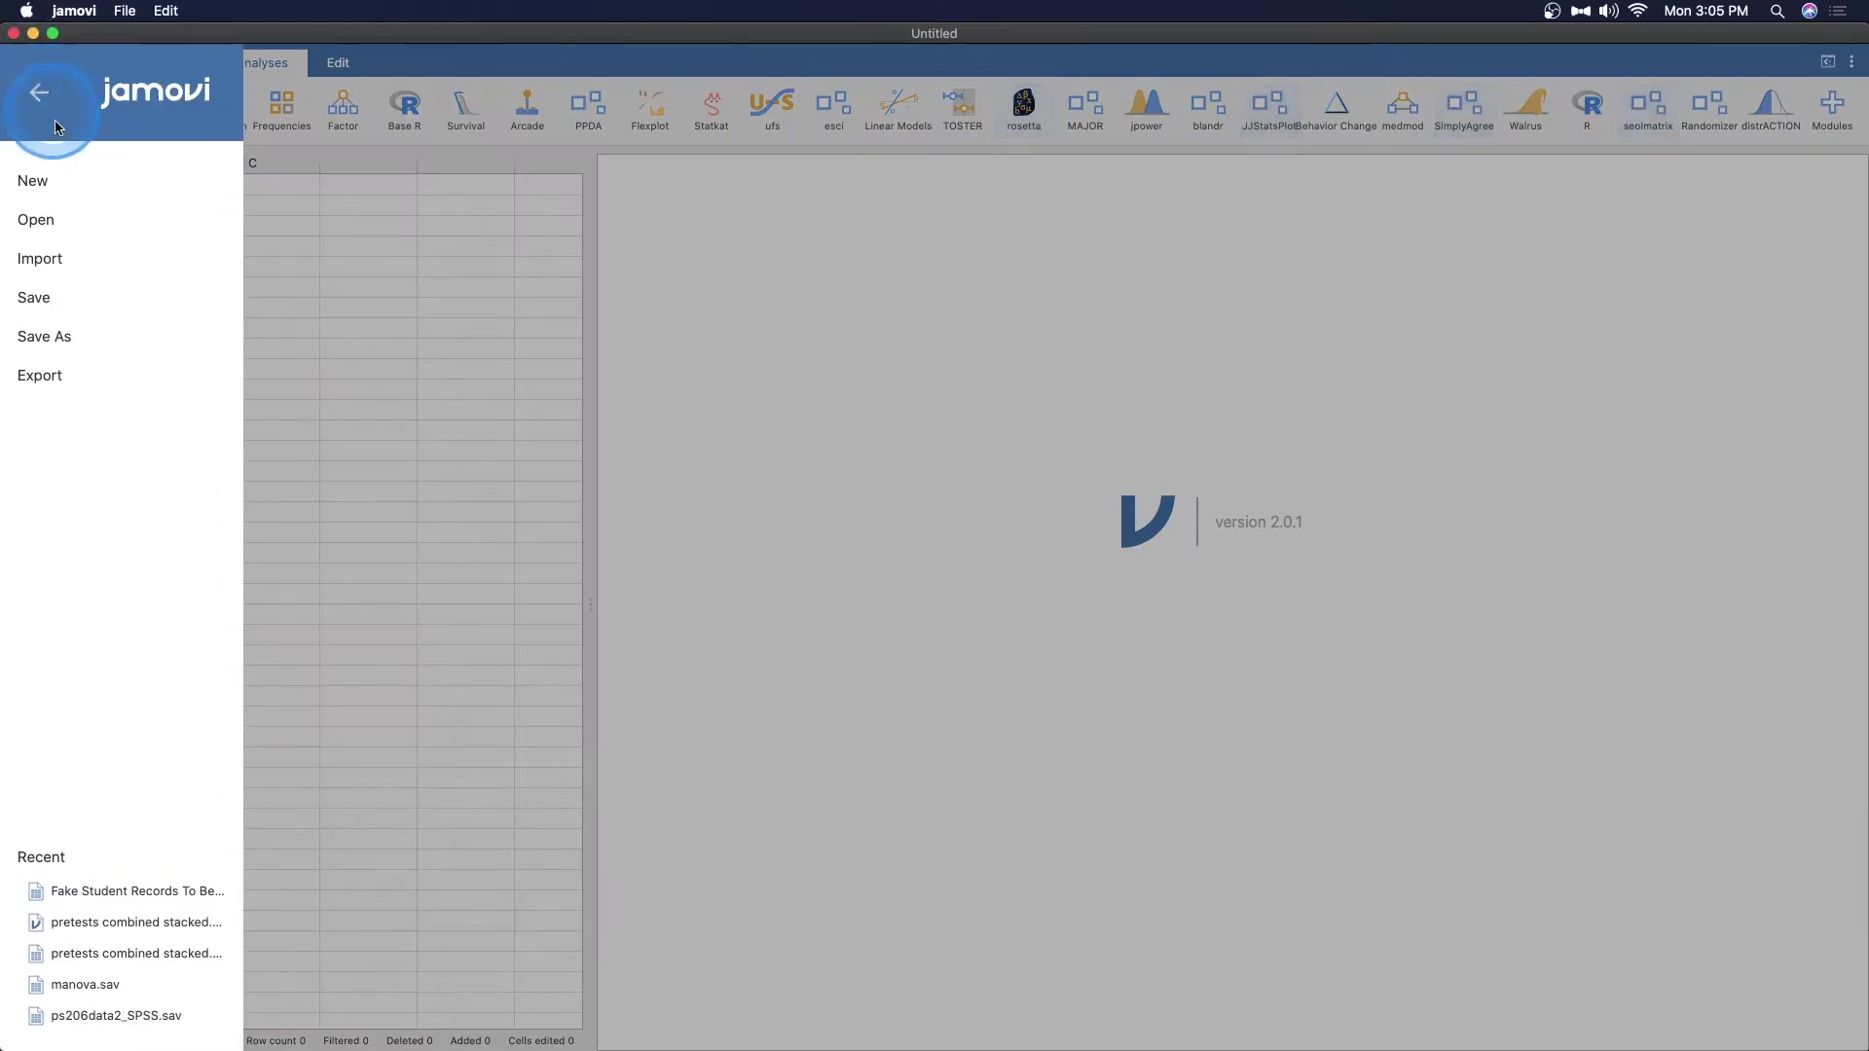
left_click(55, 224)
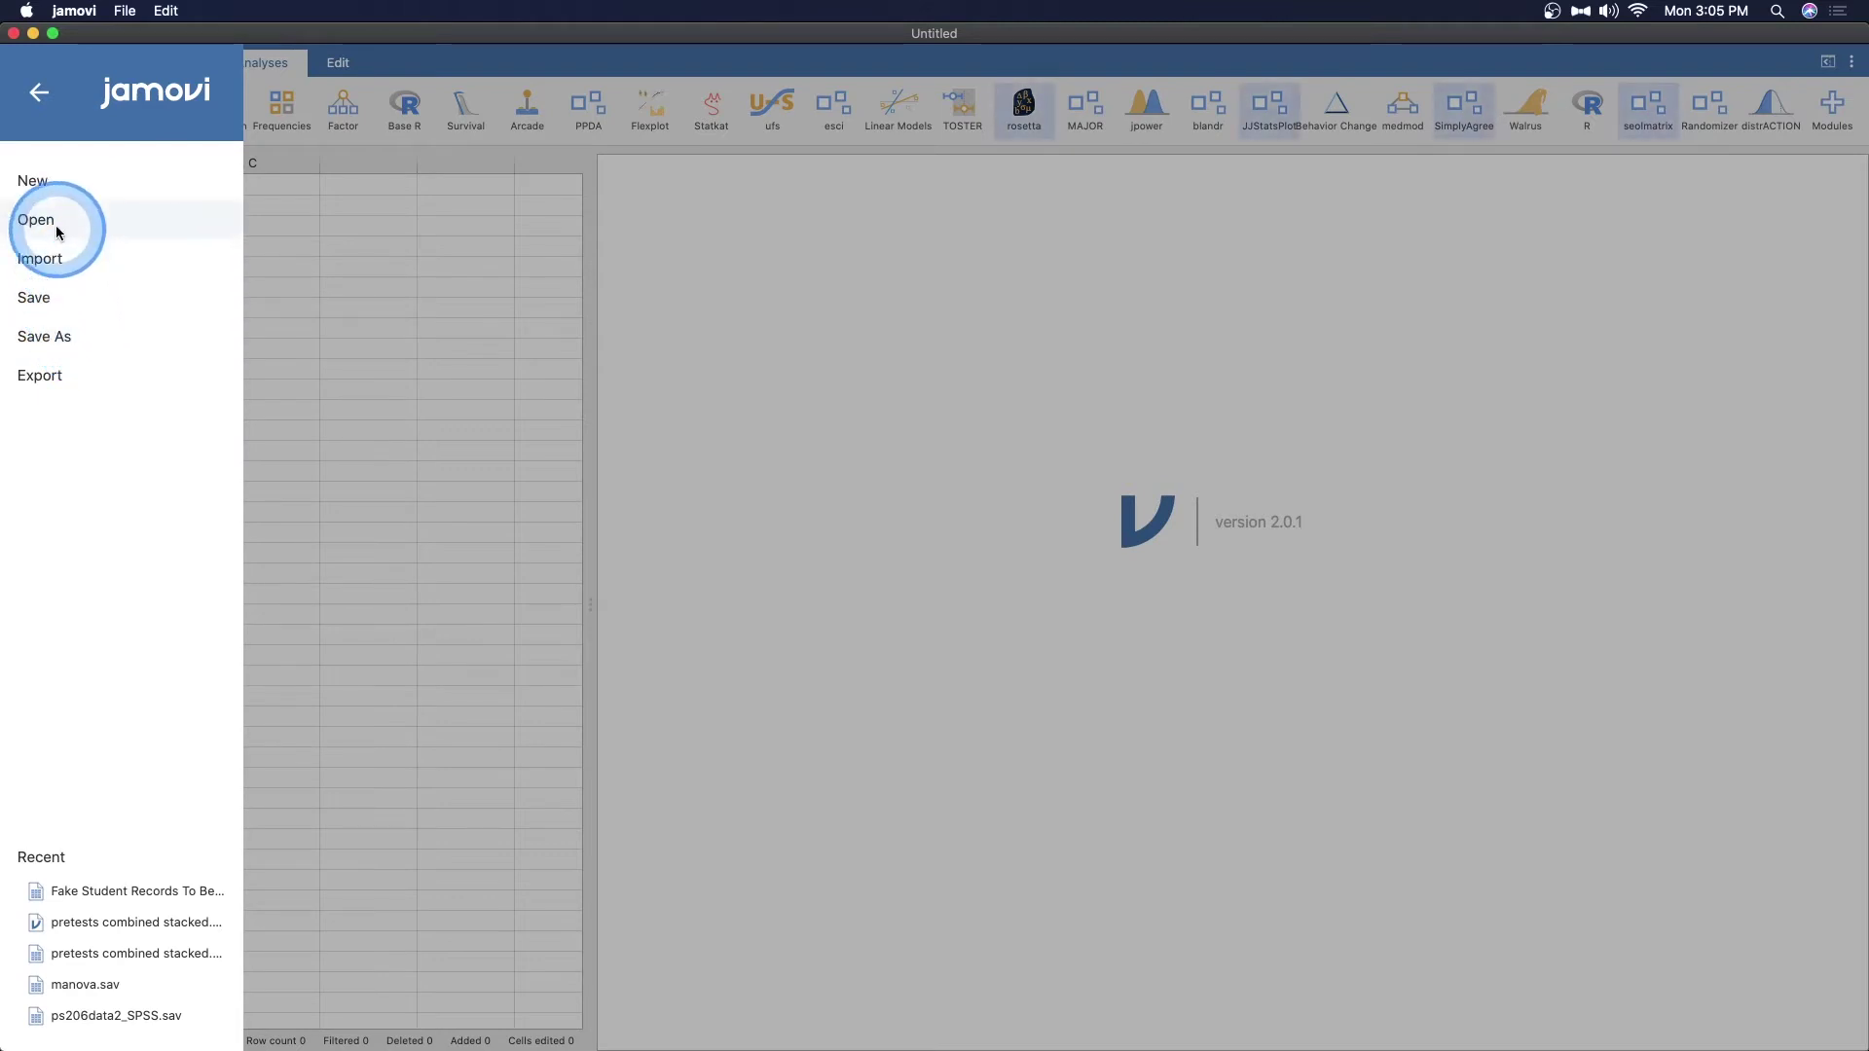
left_click(62, 291)
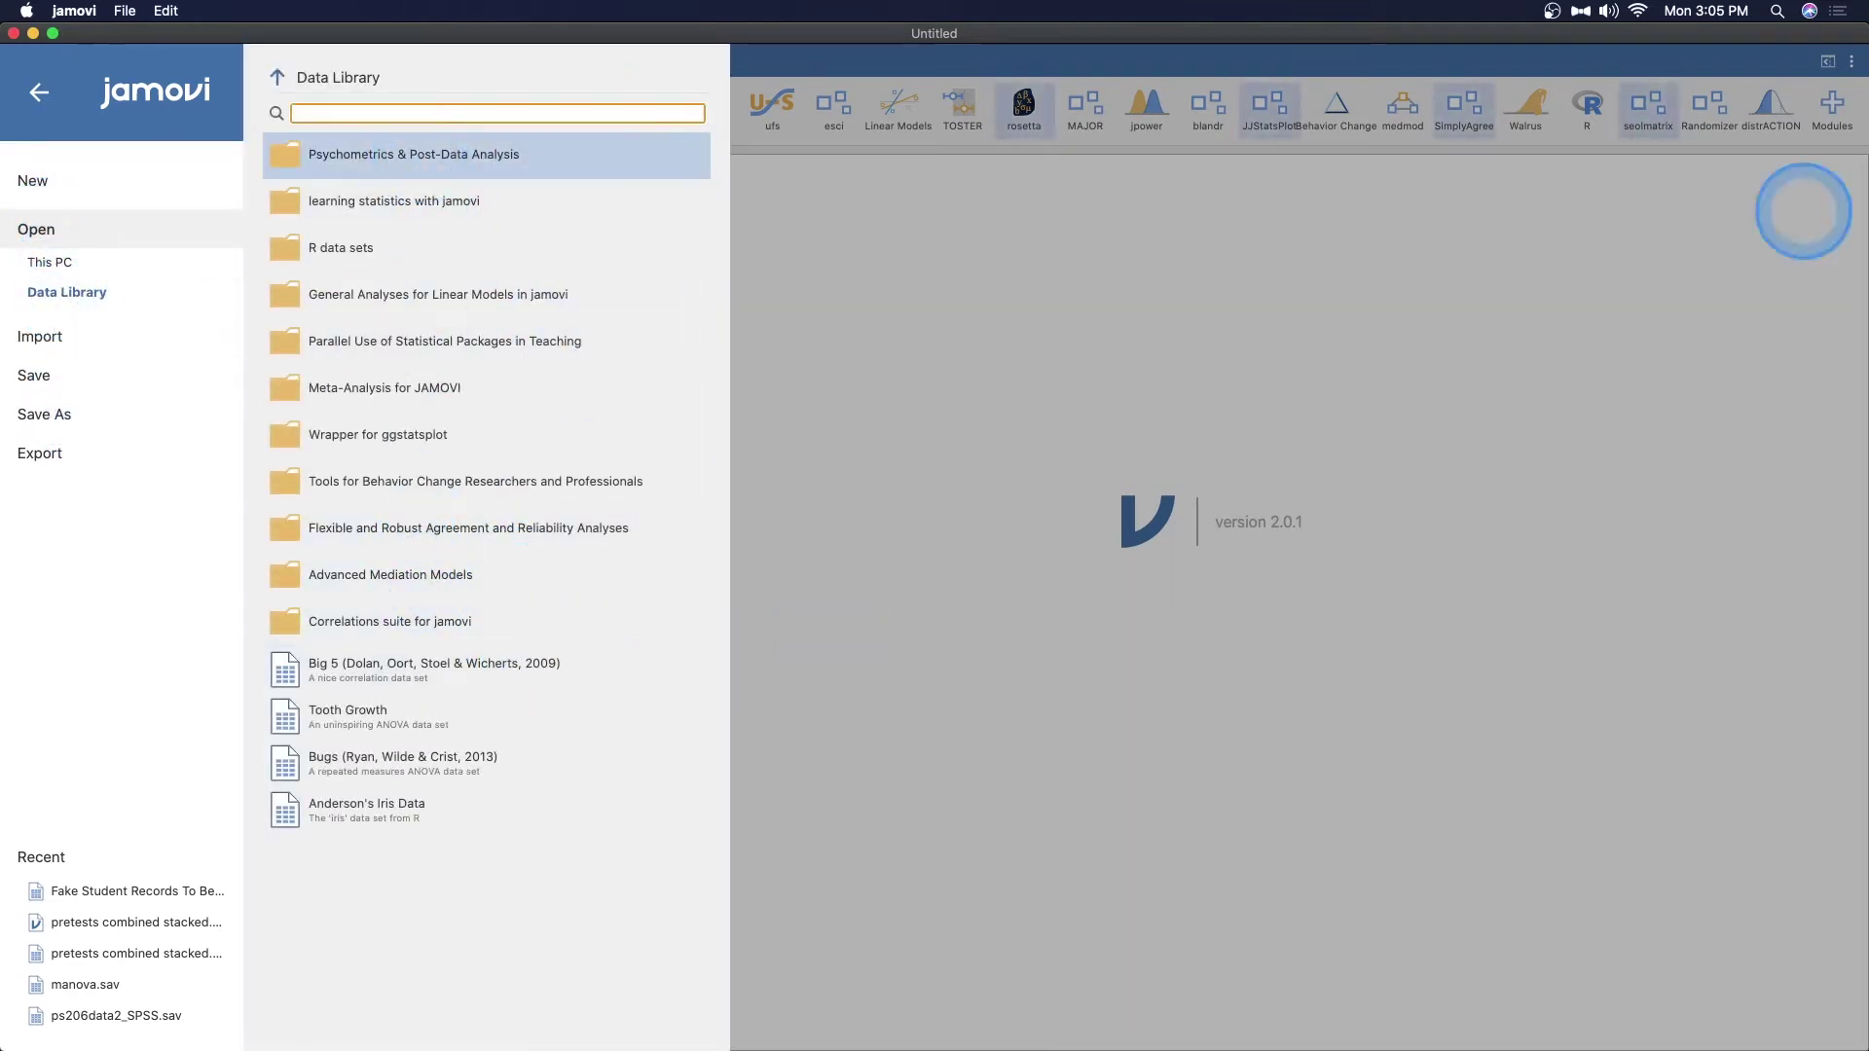
left_click(1557, 145)
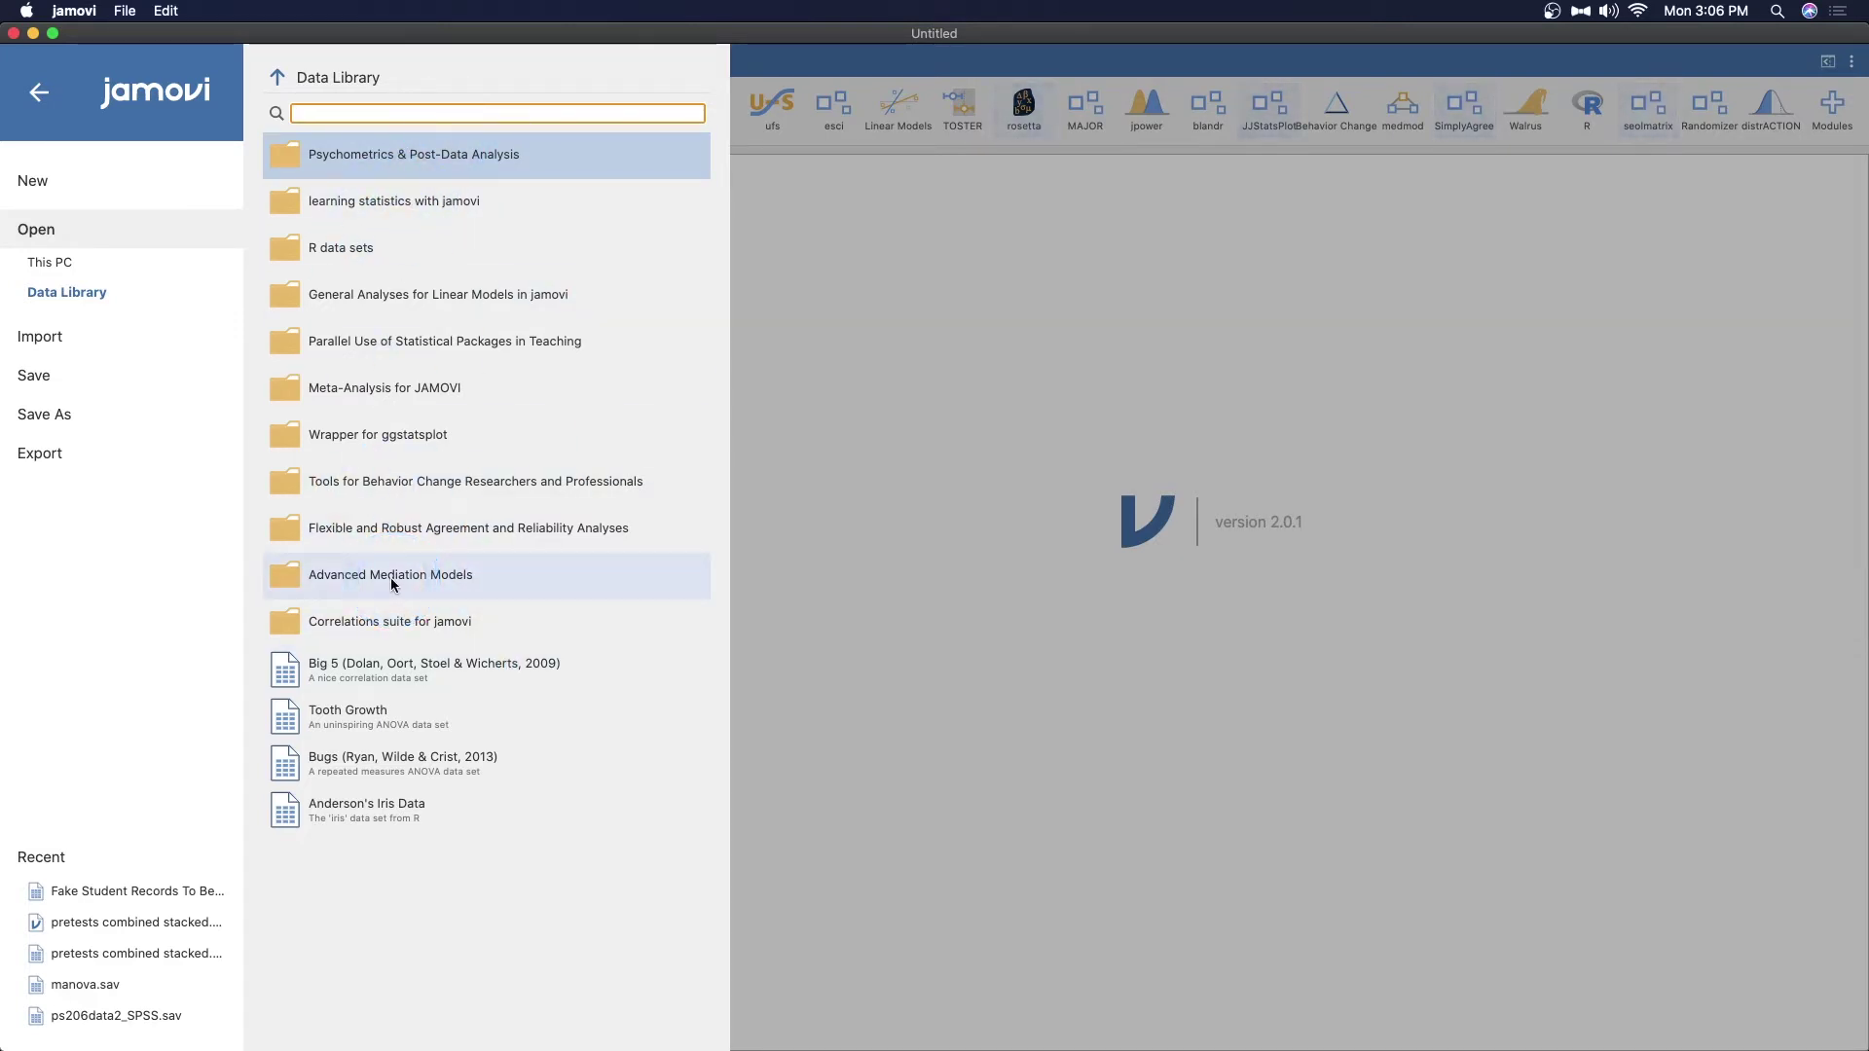
left_click(375, 679)
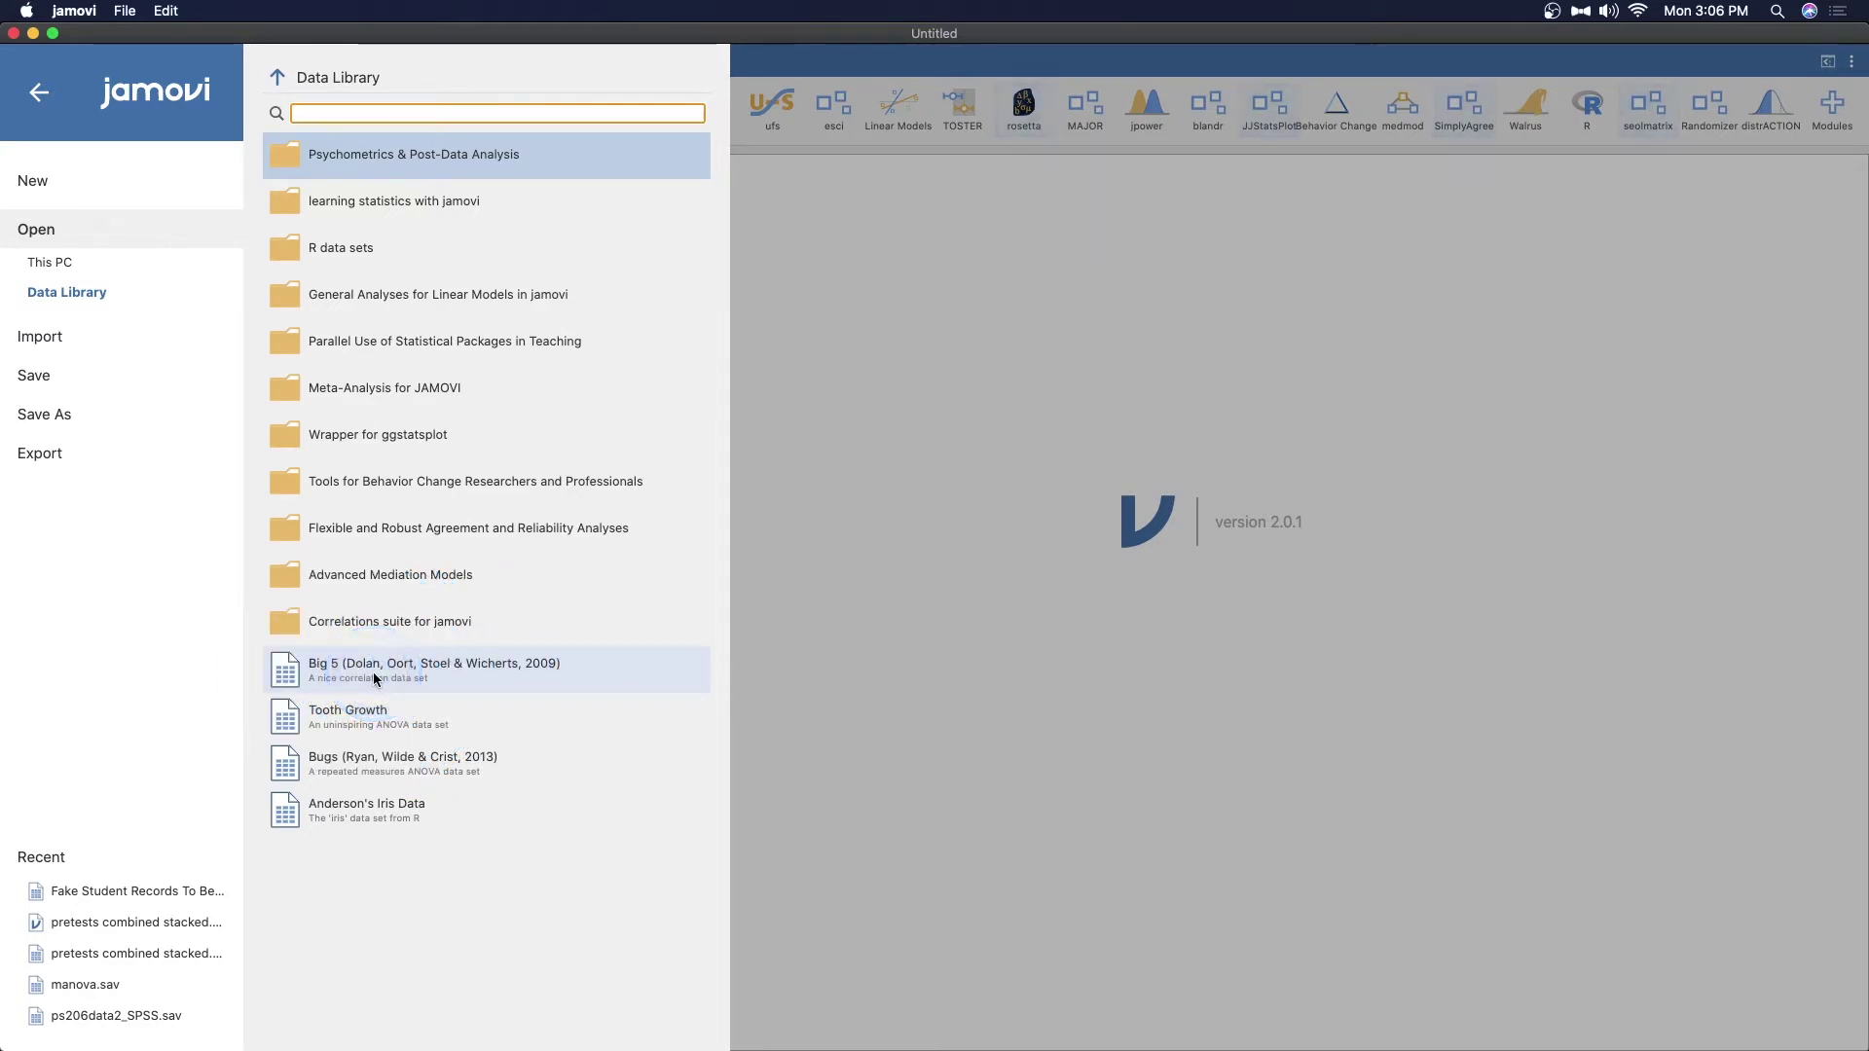
Open Big 5, then widen the data panel and the Conscientiousness column
left_click(378, 672)
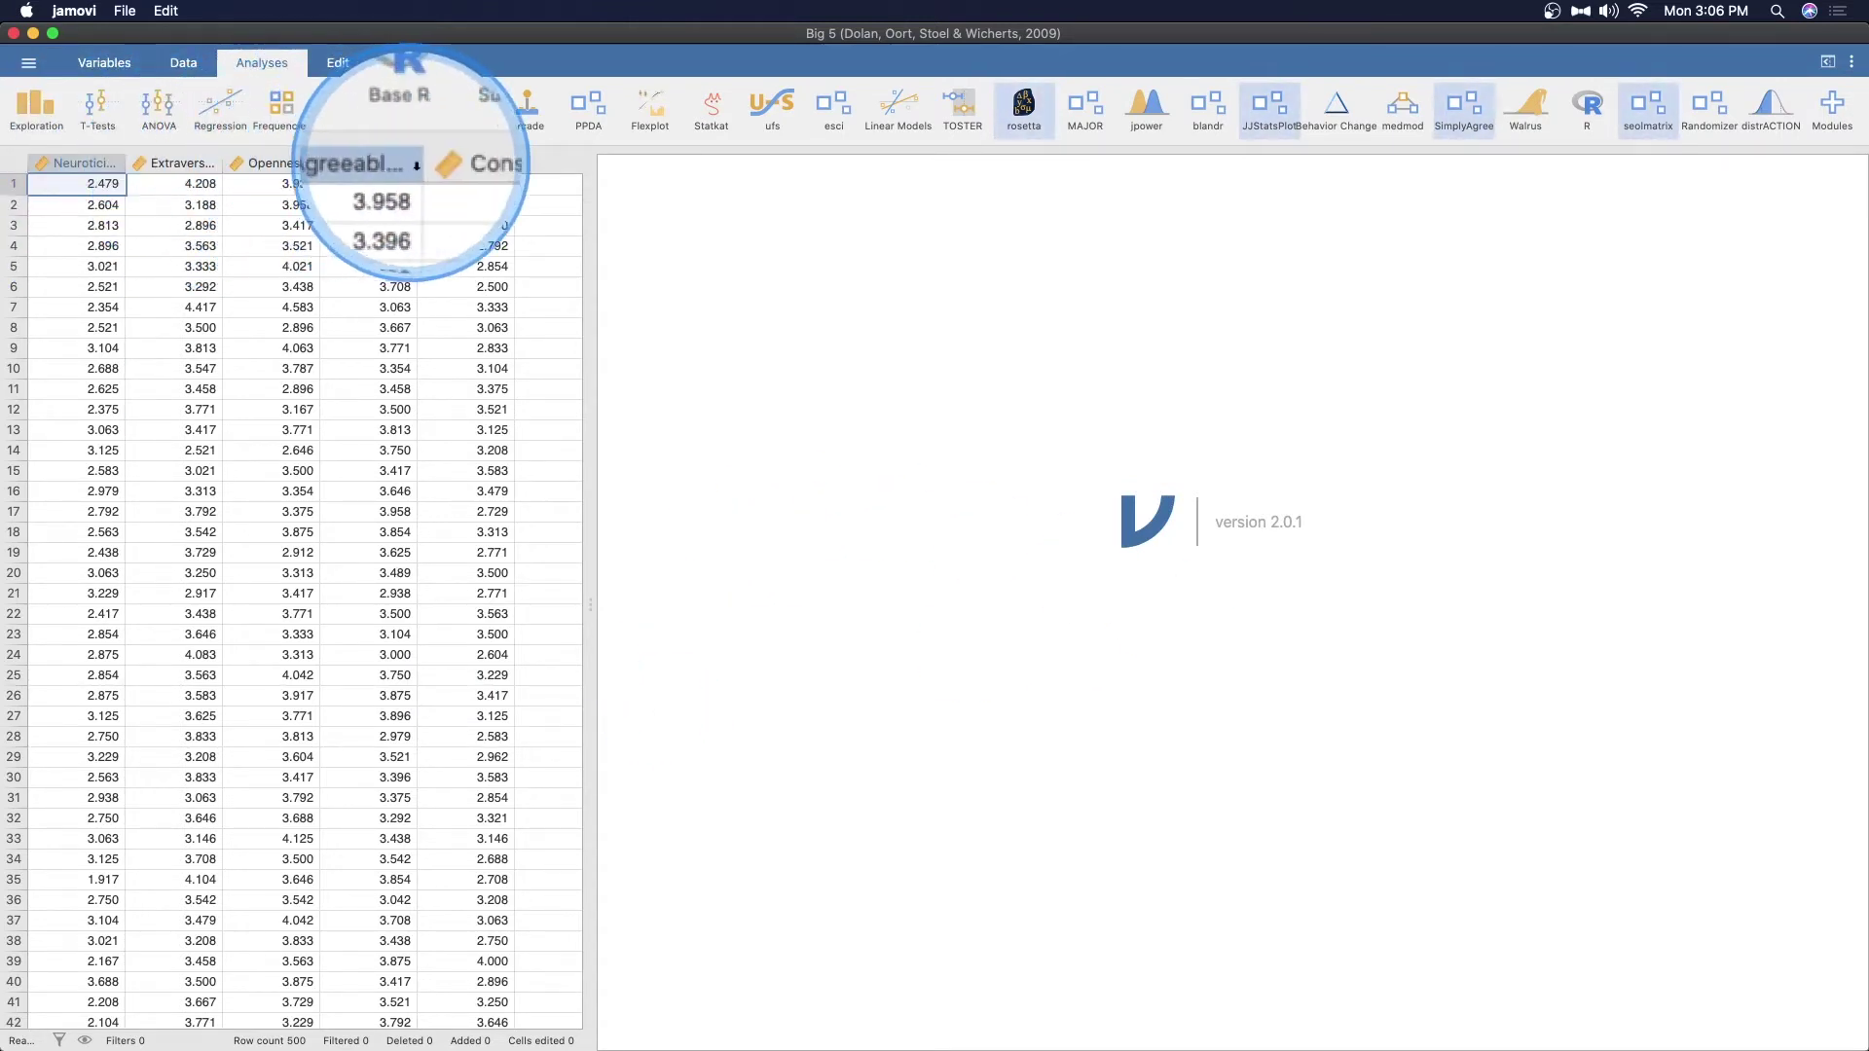
left_click_drag(591, 604, 787, 599)
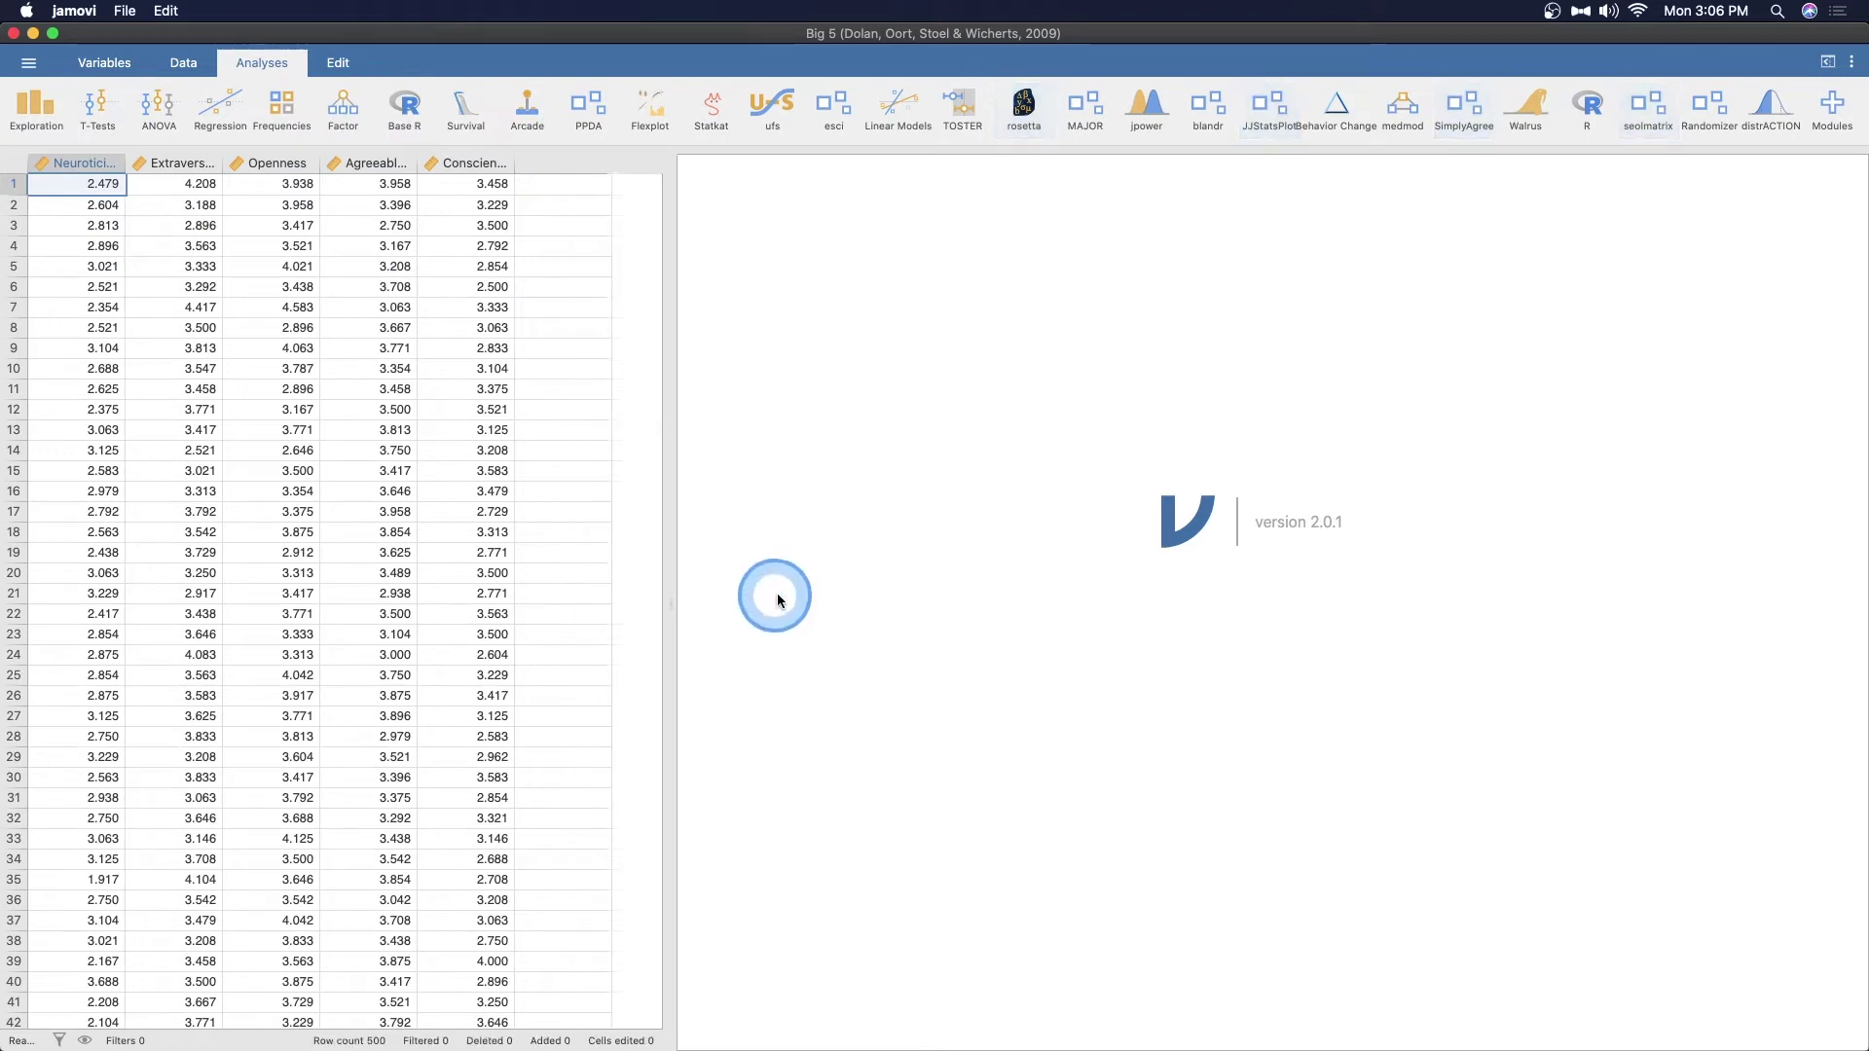
left_click_drag(514, 162, 619, 161)
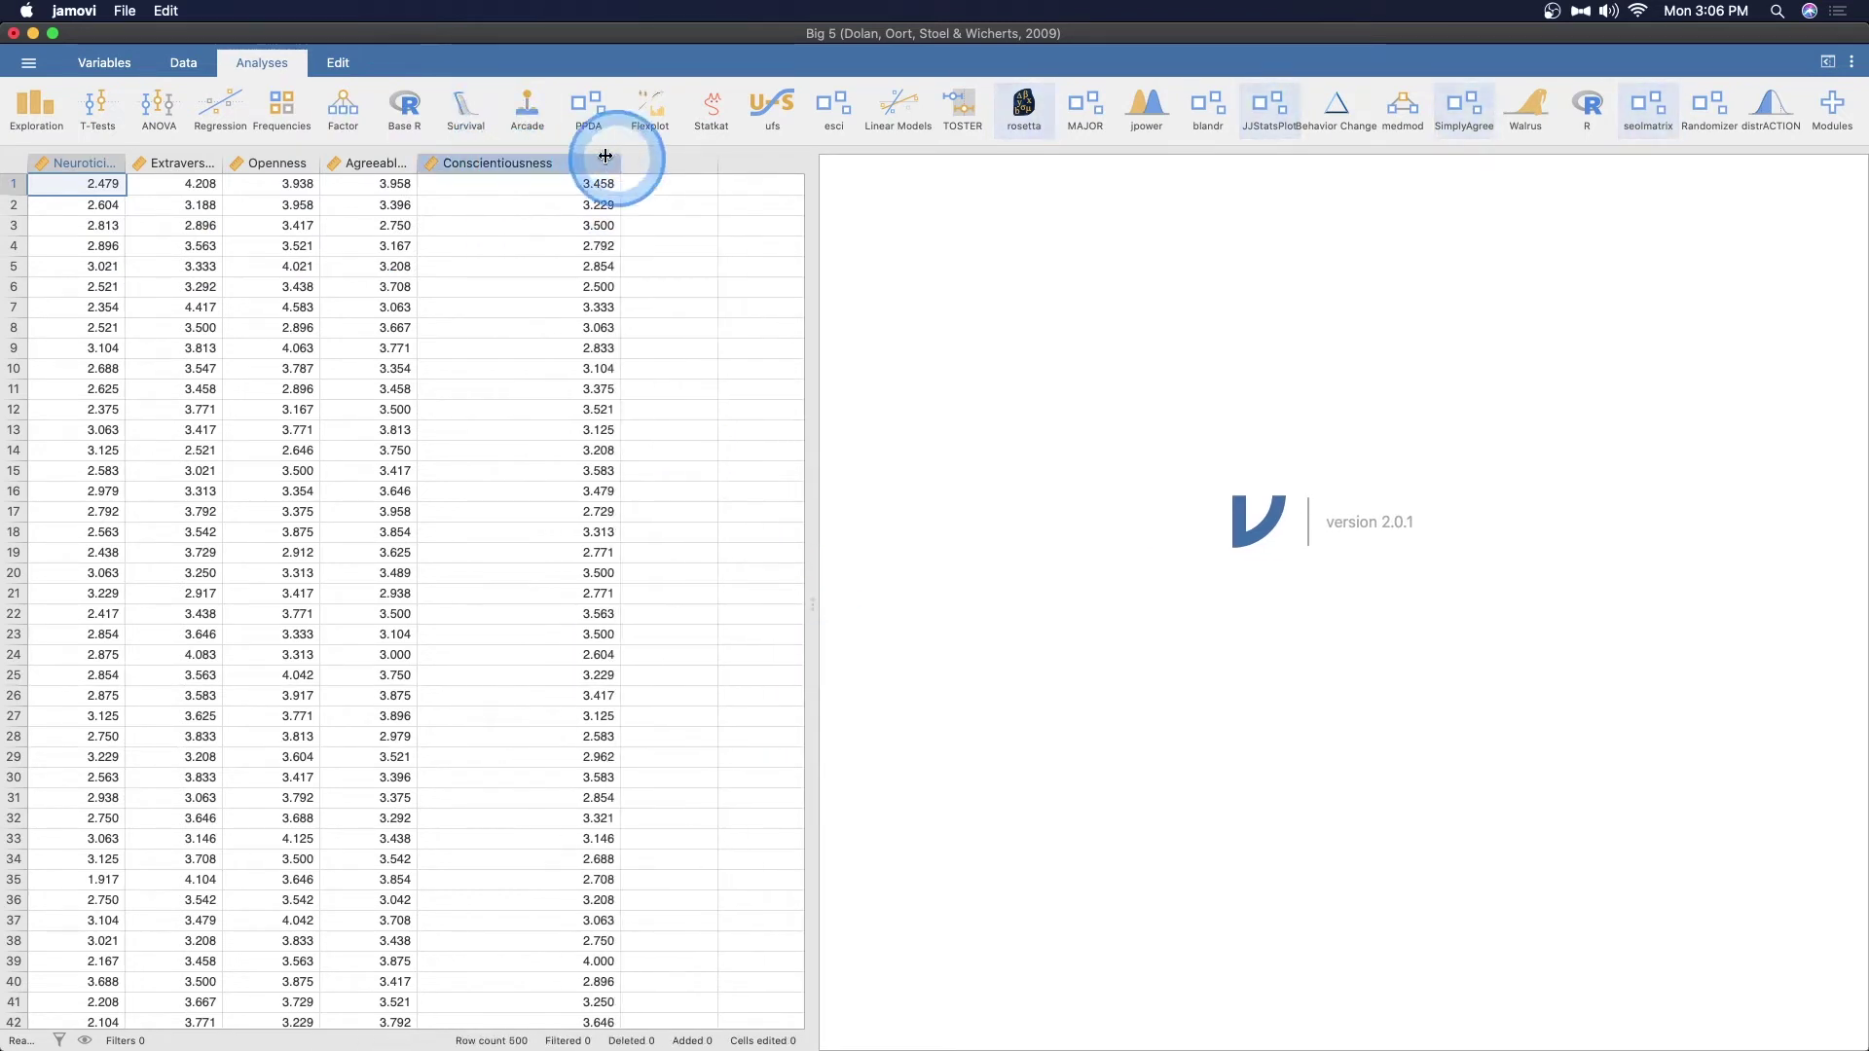
Widen the Agreeableness, Extraversion and Neuroticism columns so their full names show
double_click(408, 159)
left_click(1240, 179)
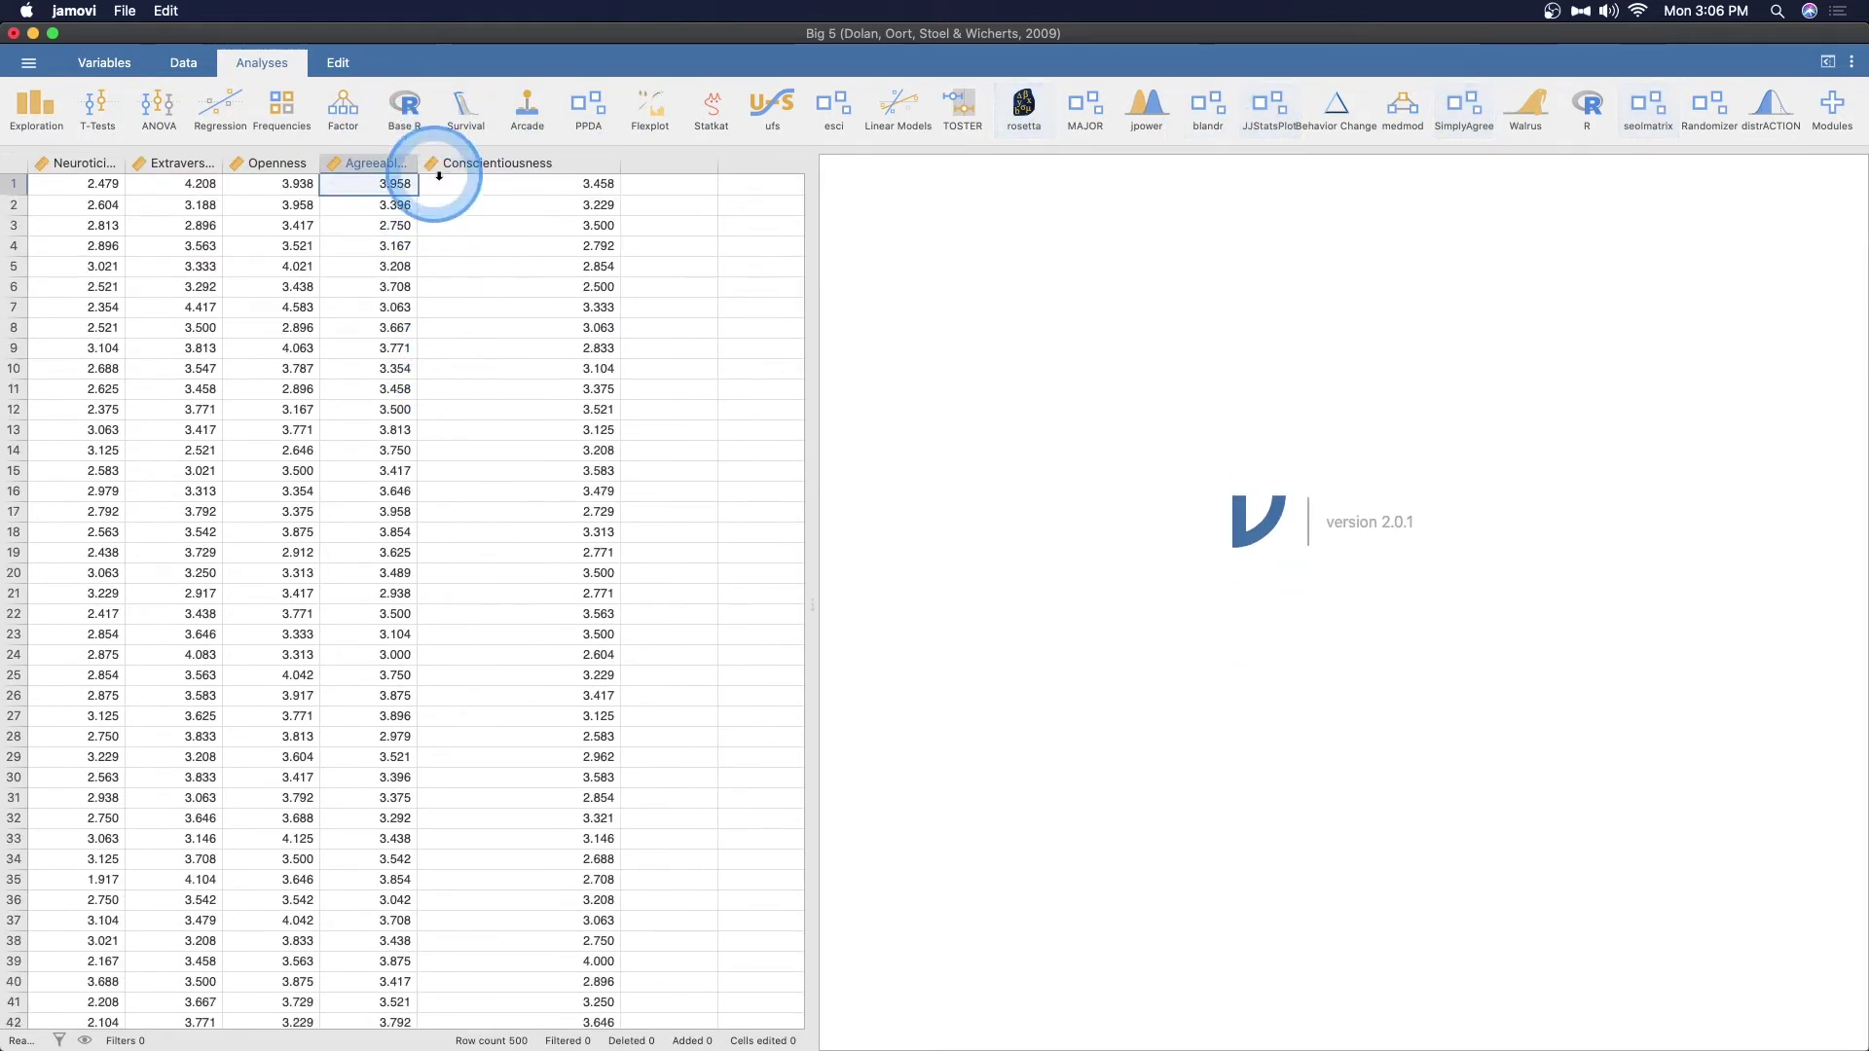
left_click_drag(439, 173, 480, 156)
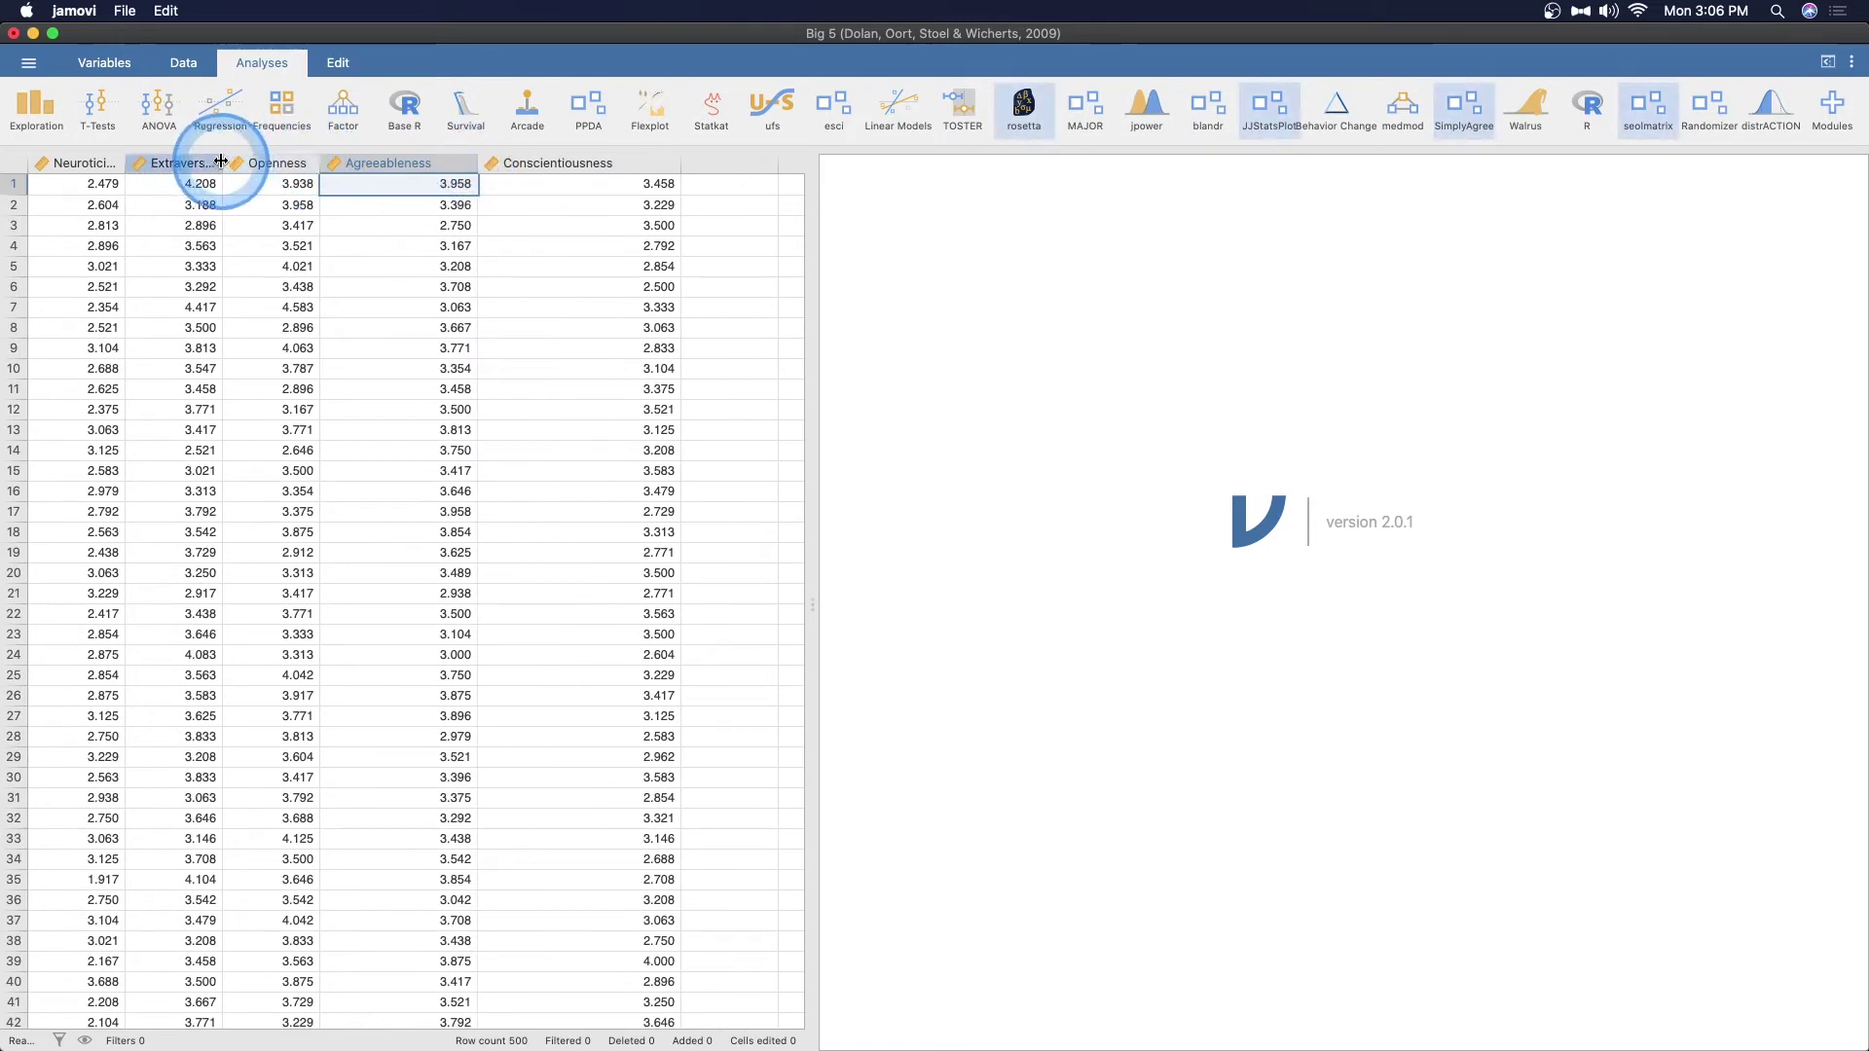
left_click_drag(220, 161, 271, 160)
left_click_drag(124, 161, 156, 161)
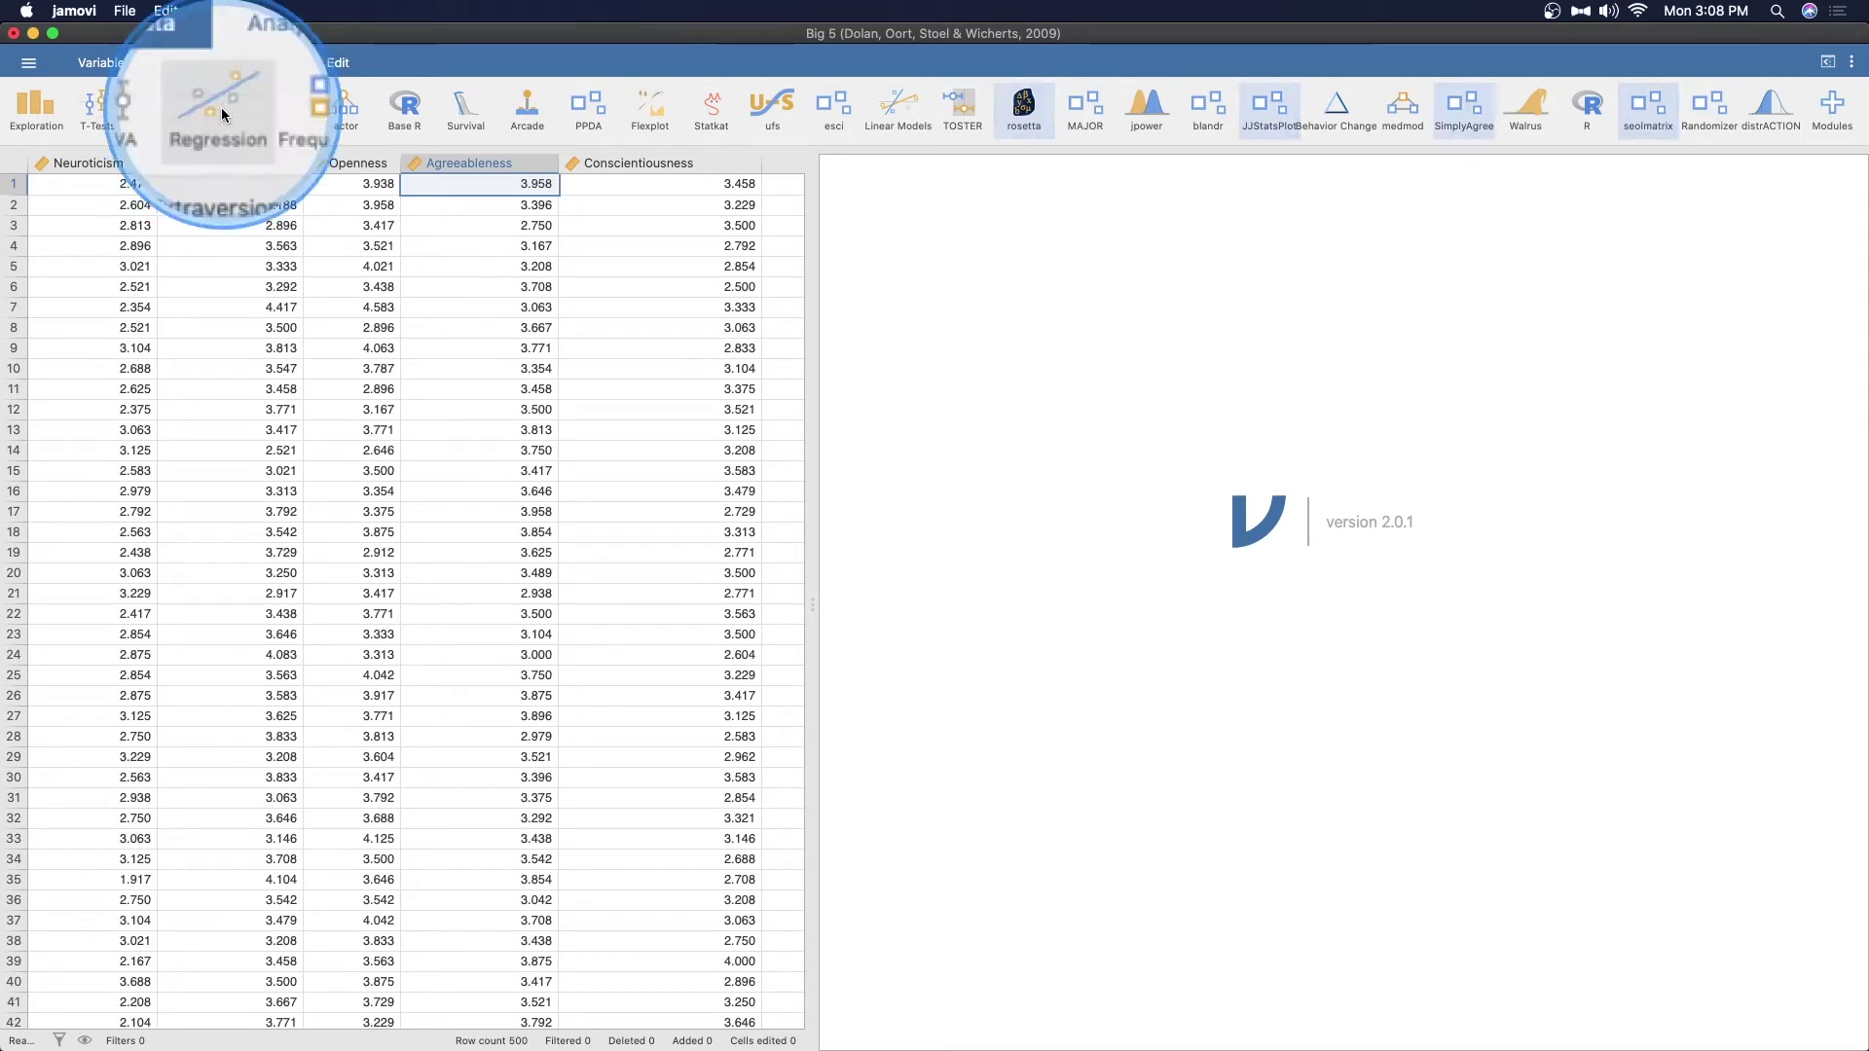
Build a Pearson correlation matrix of Neuroticism through Conscientiousness with p-values and significance stars
left_click(220, 109)
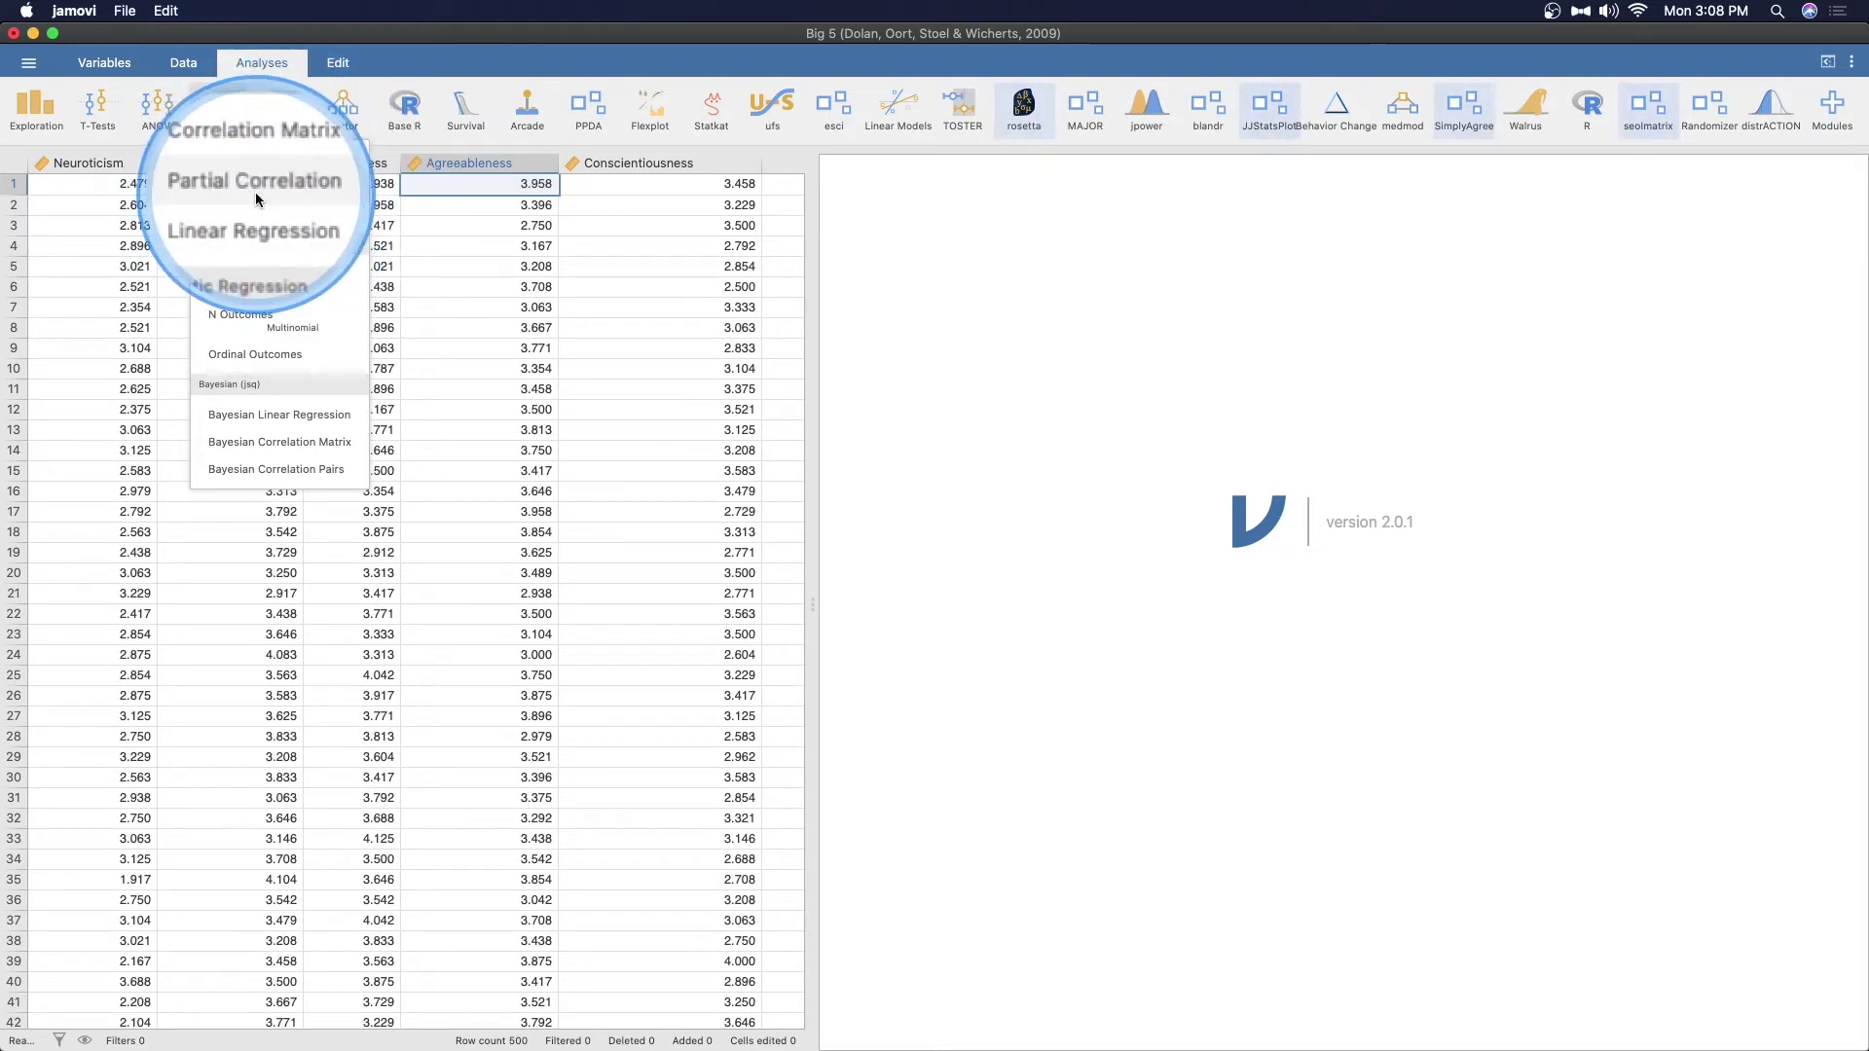
left_click(259, 160)
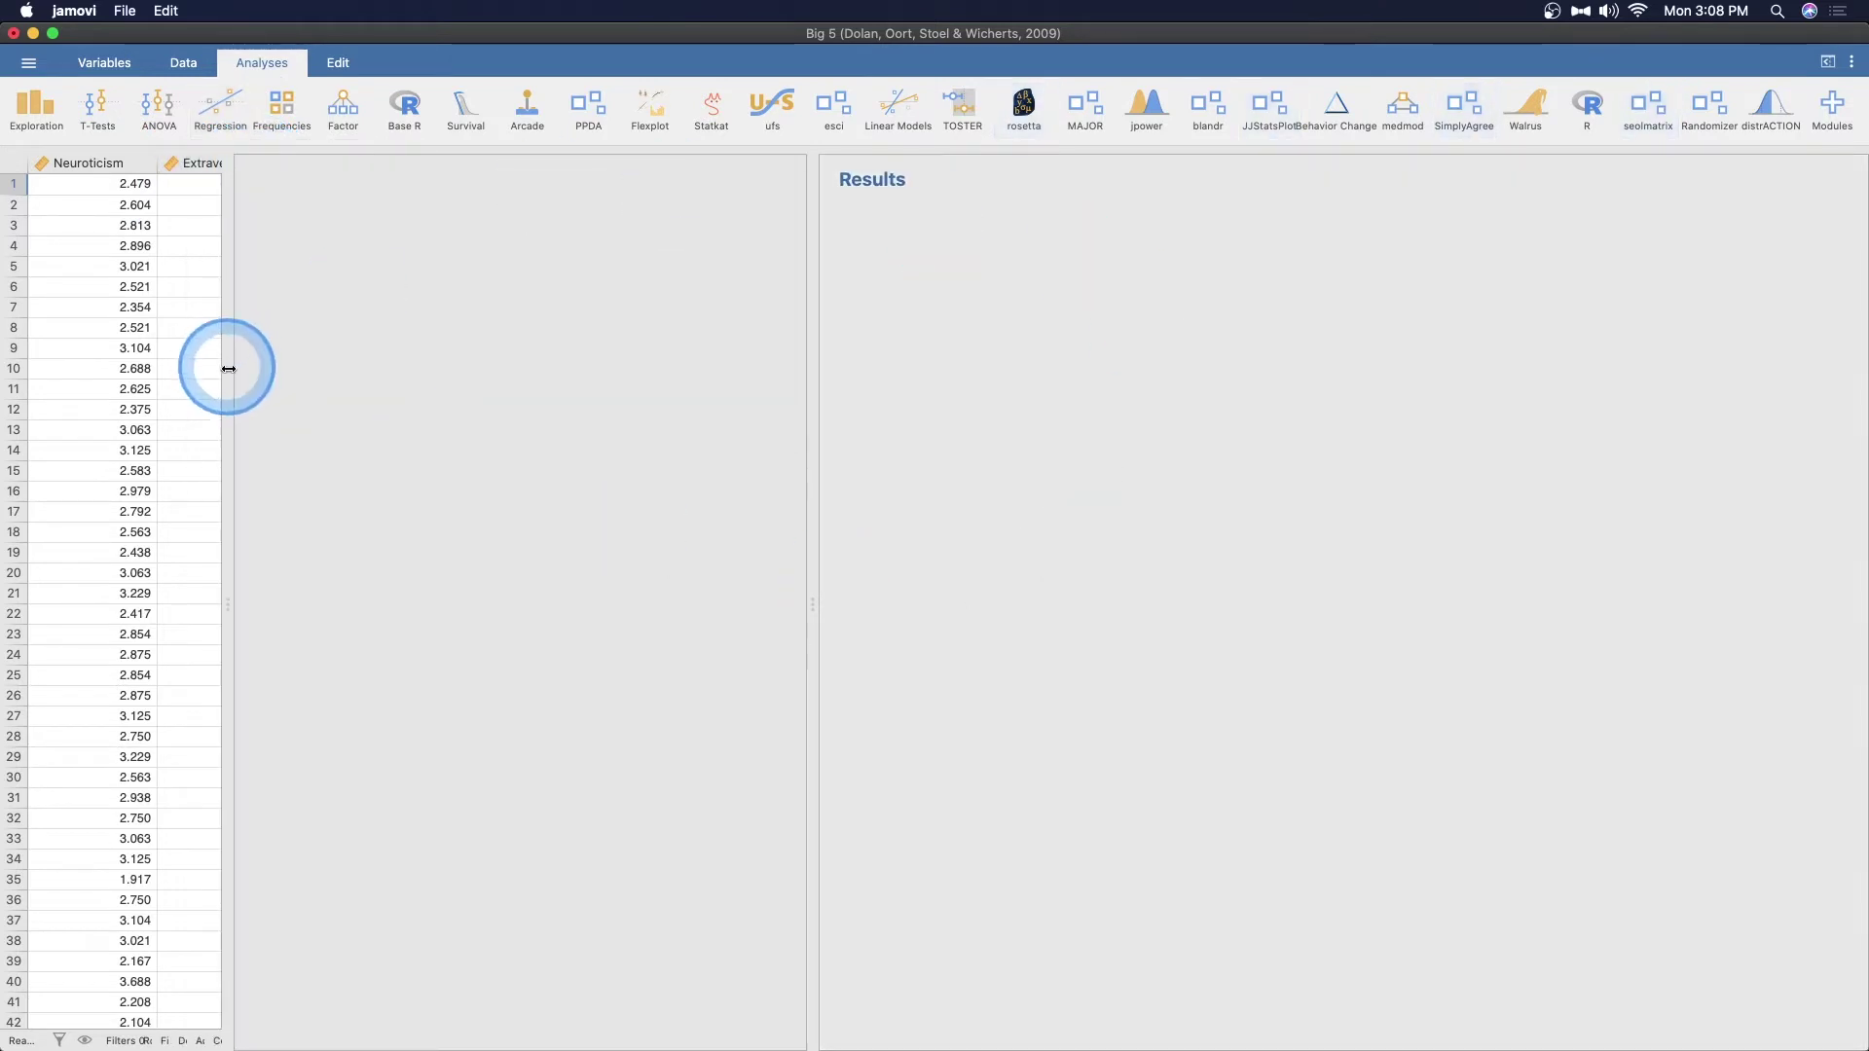
left_click(334, 244)
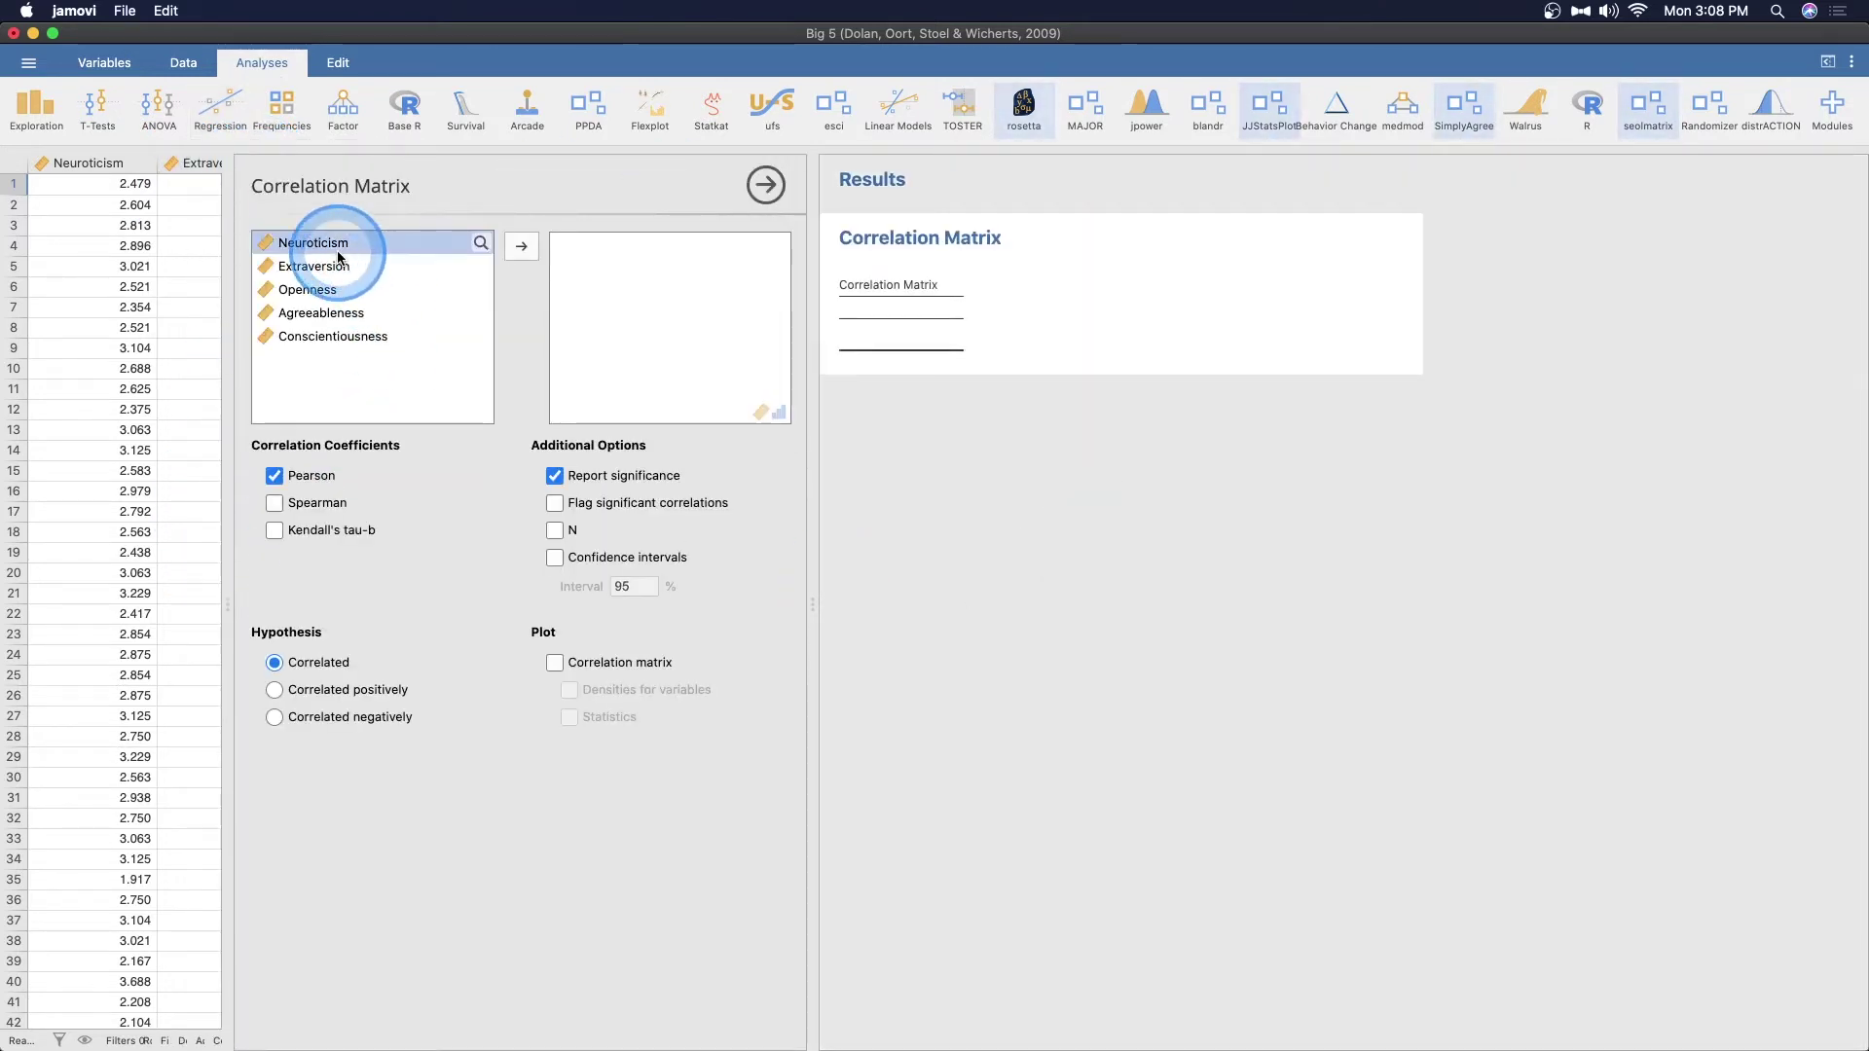
left_click(388, 333, "shift")
left_click(523, 245)
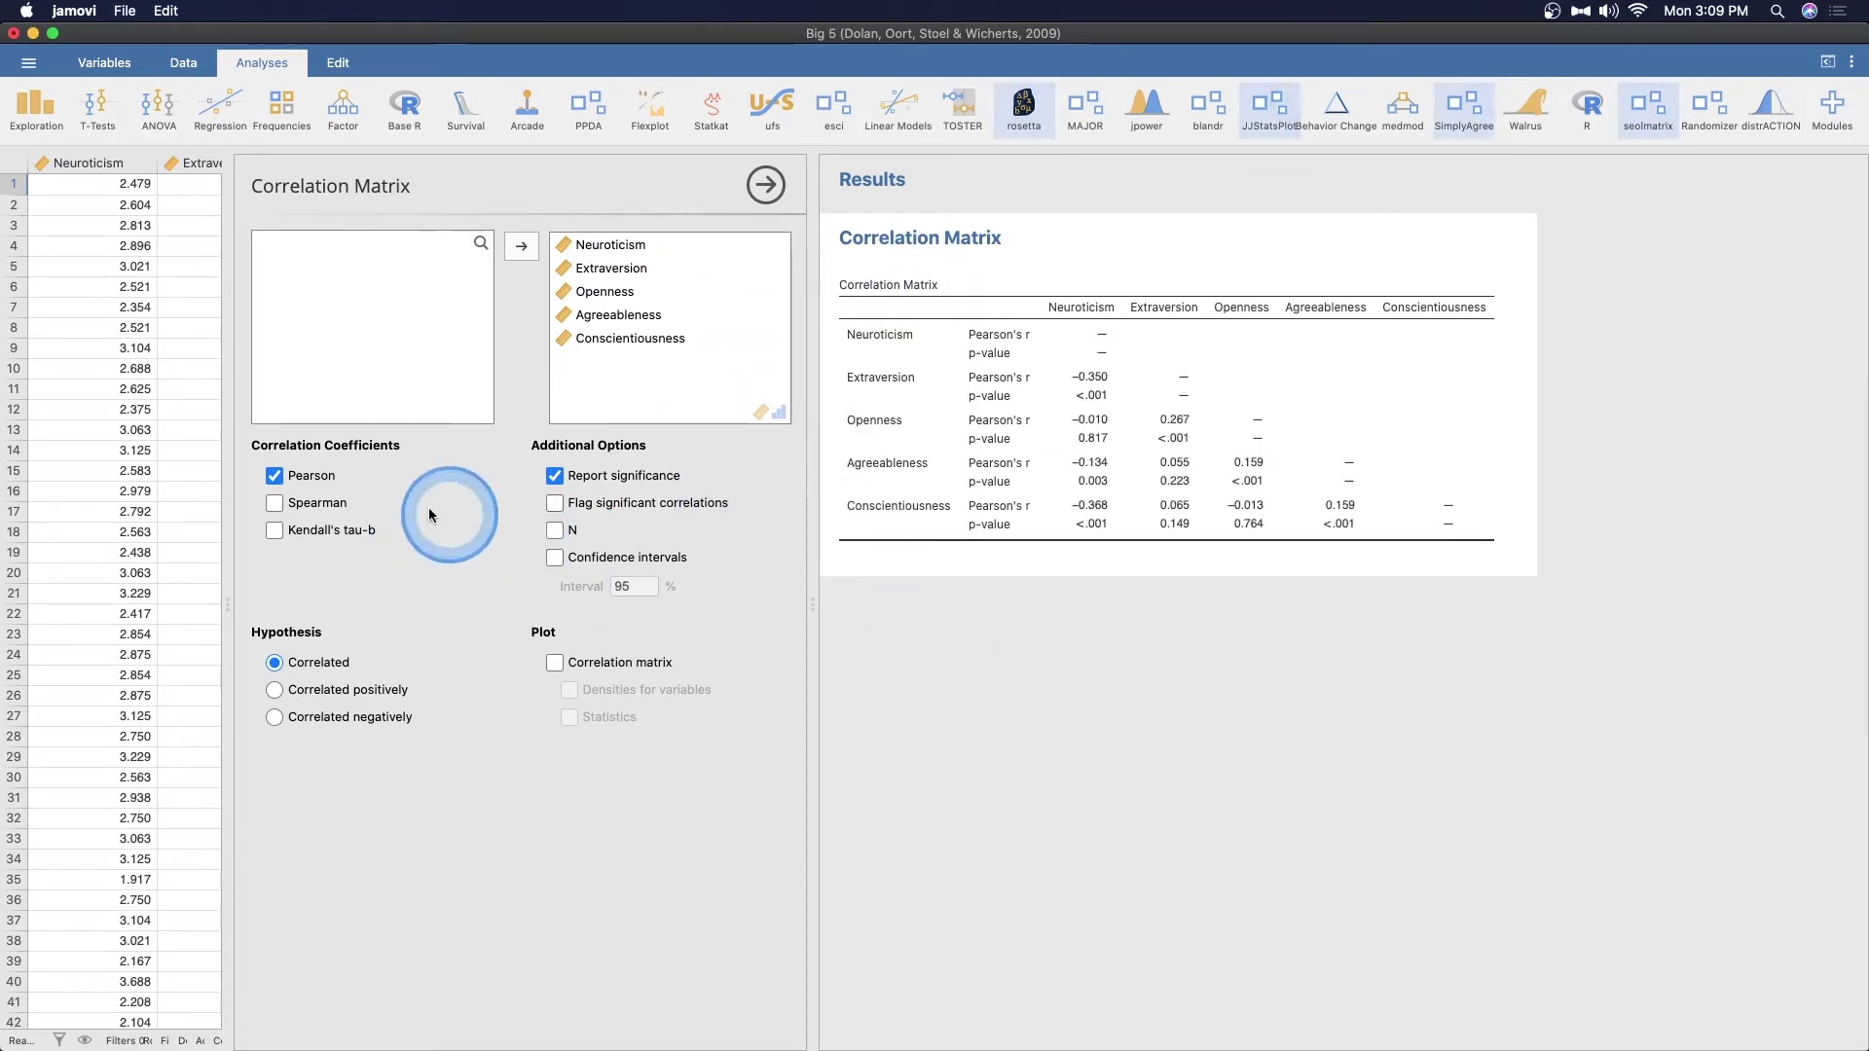
left_click(619, 481)
left_click(582, 477)
left_click(650, 505)
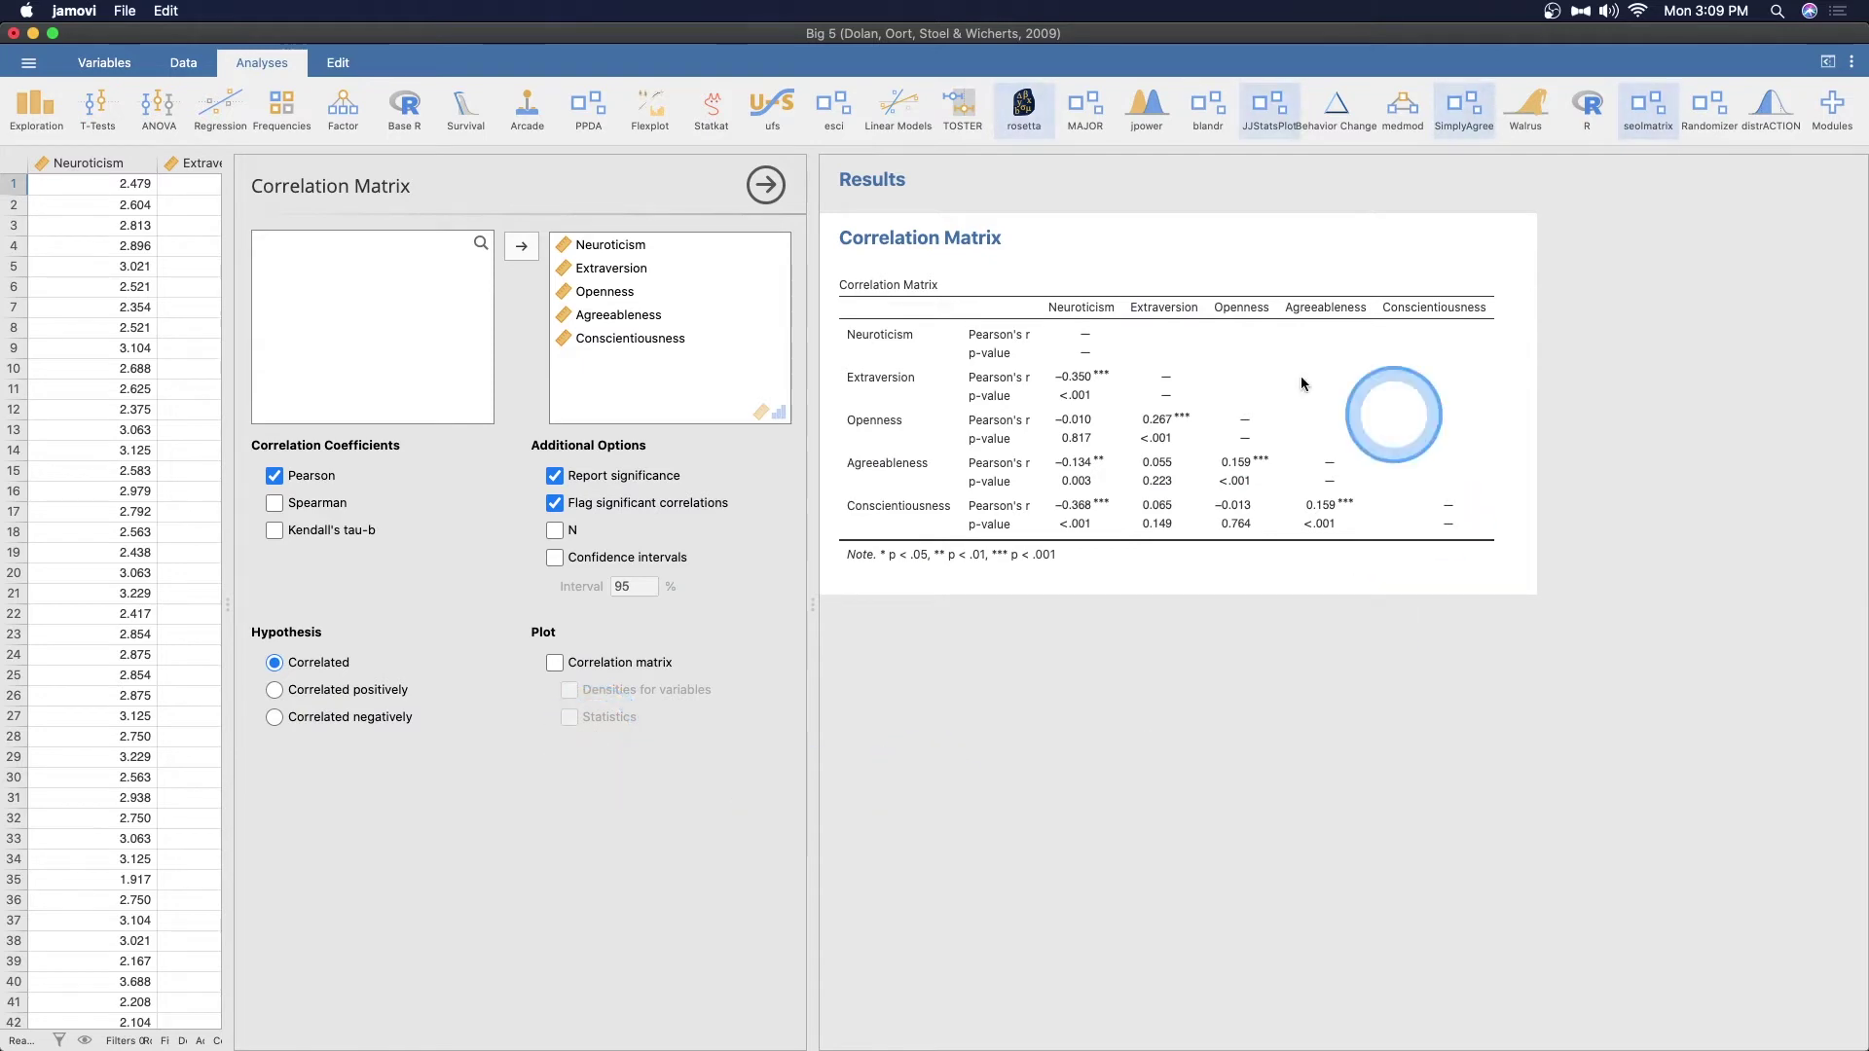
left_click(766, 186)
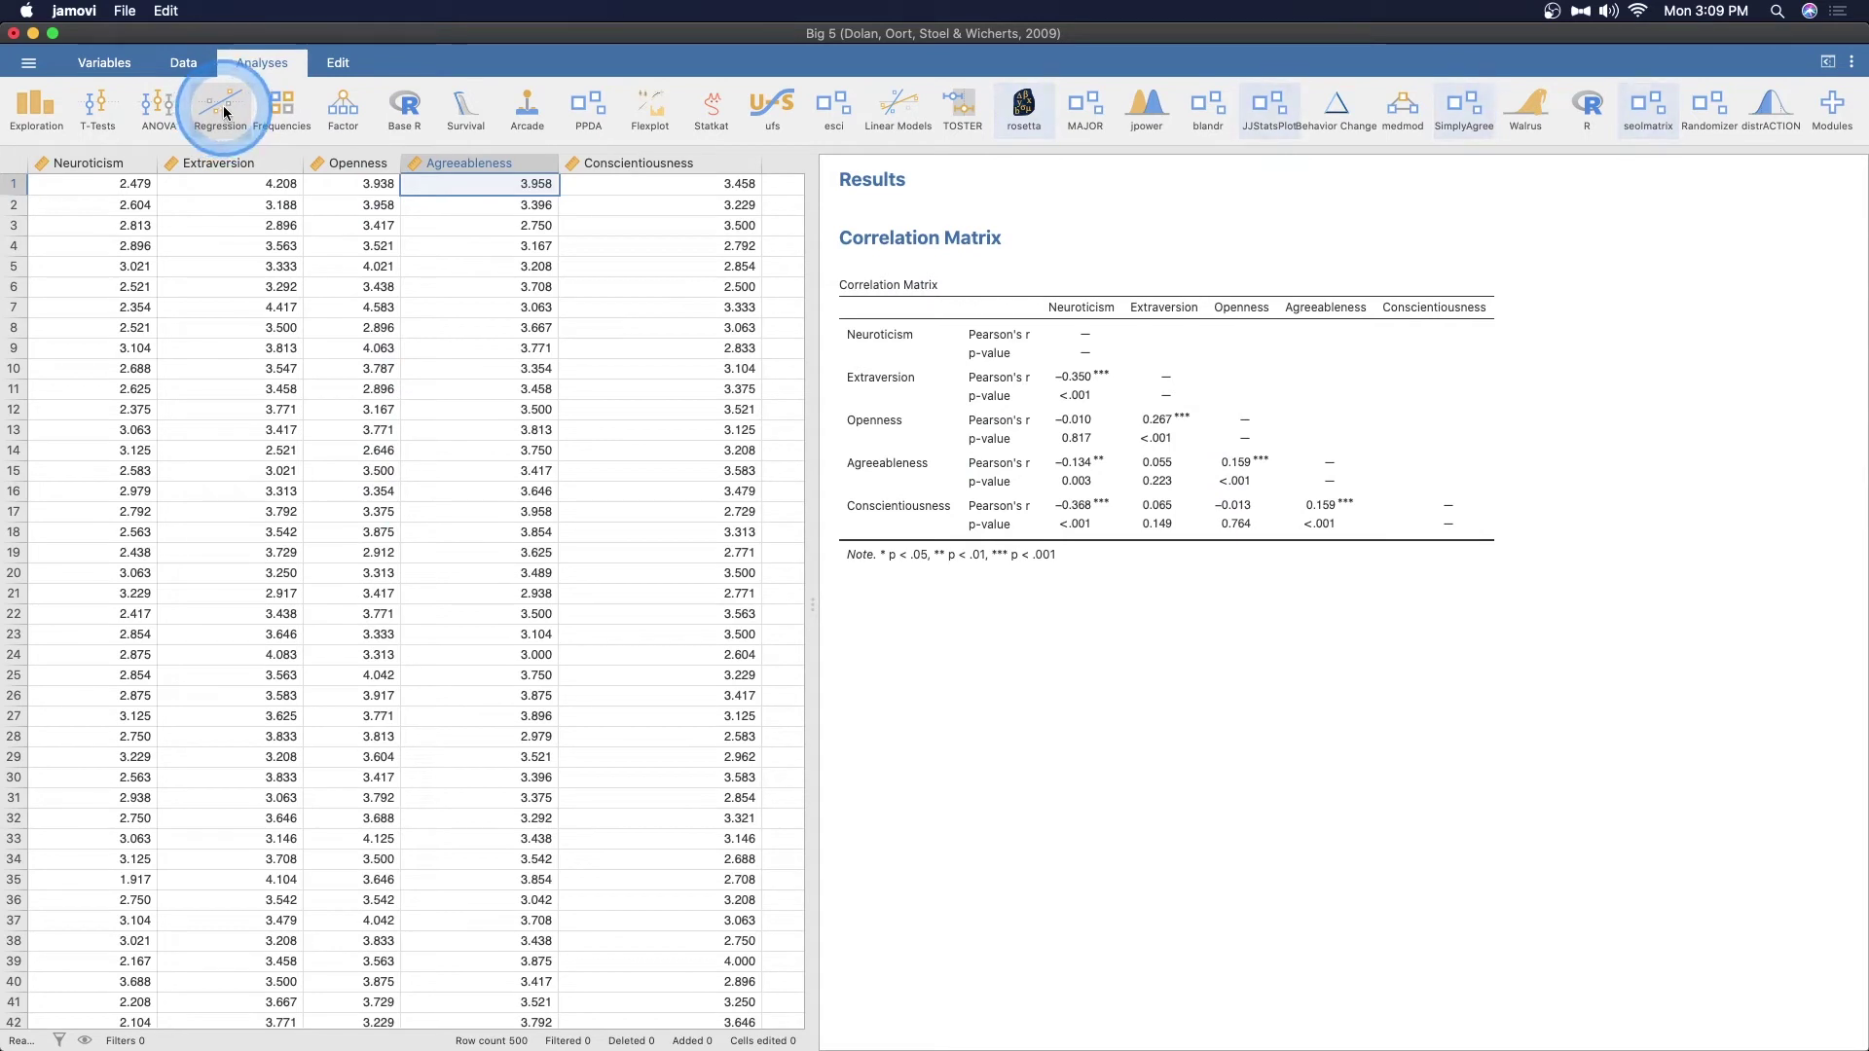
Add a Partial Correlation analysis with significance flagging on and no variables assigned
left_click(223, 109)
left_click(255, 188)
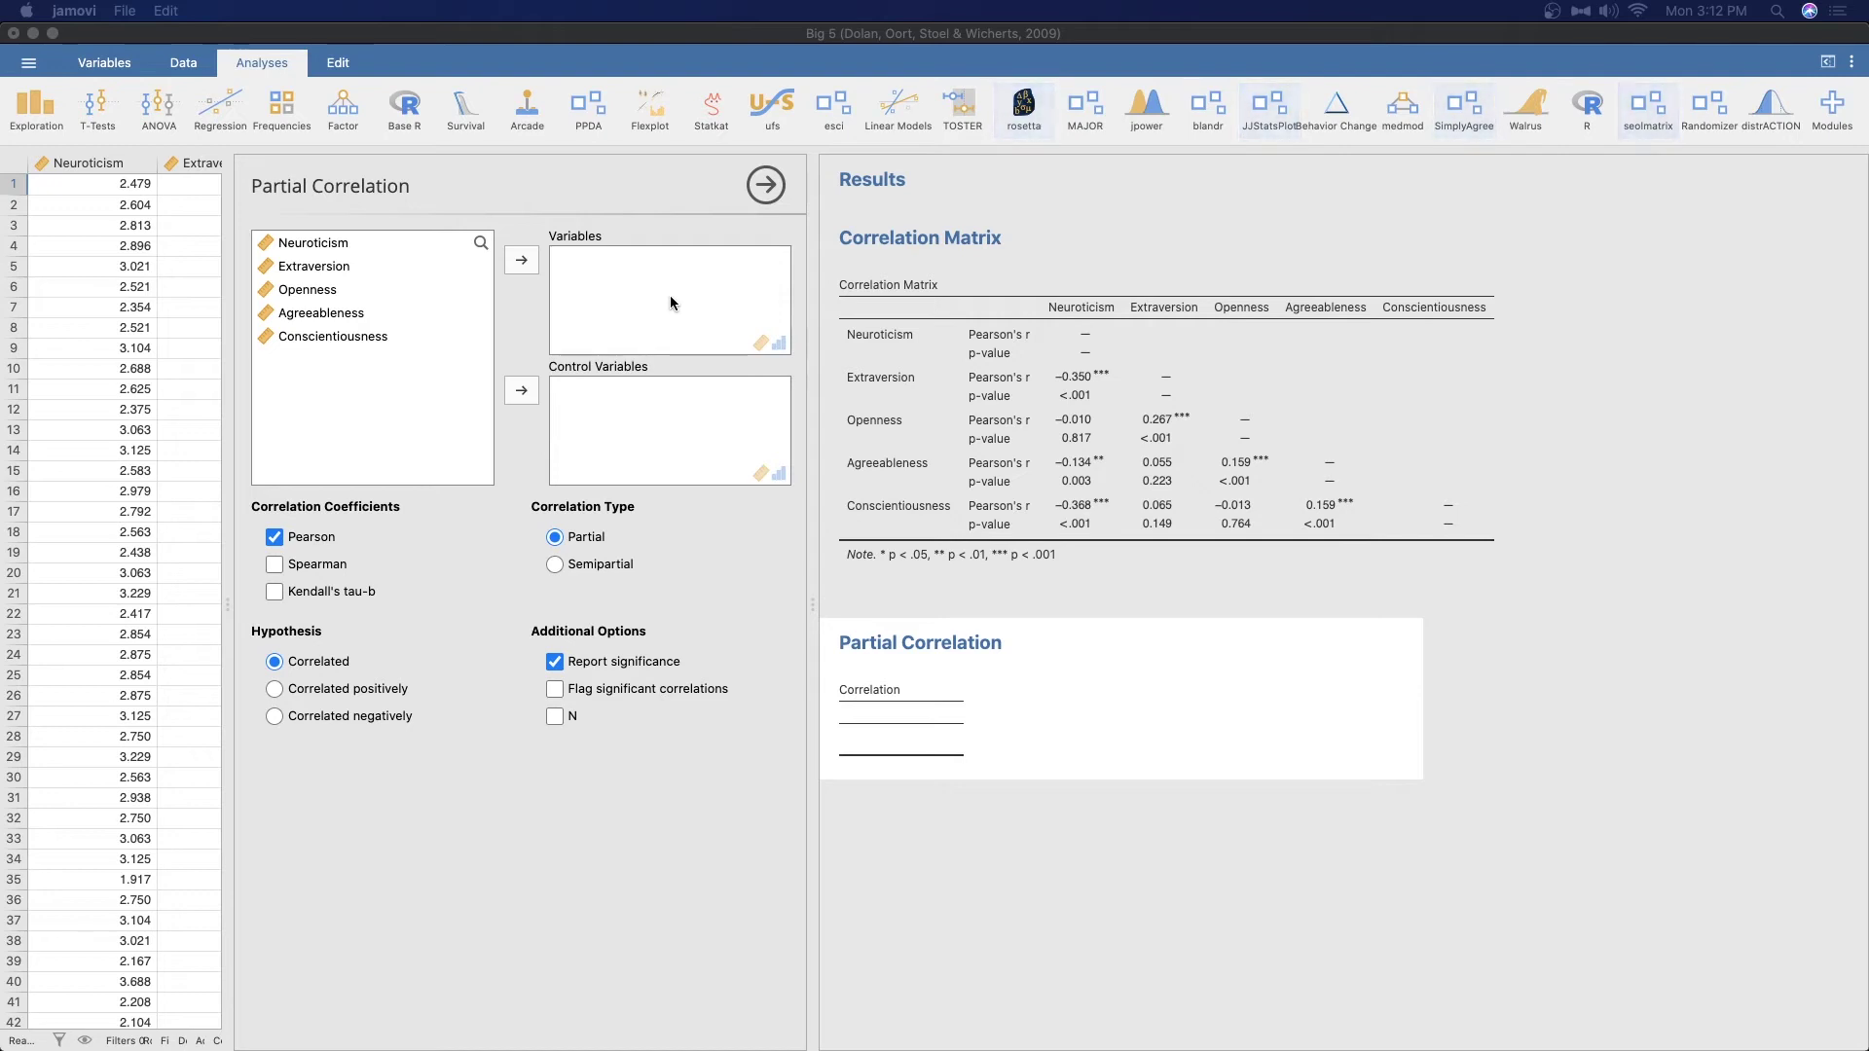
left_click(645, 551)
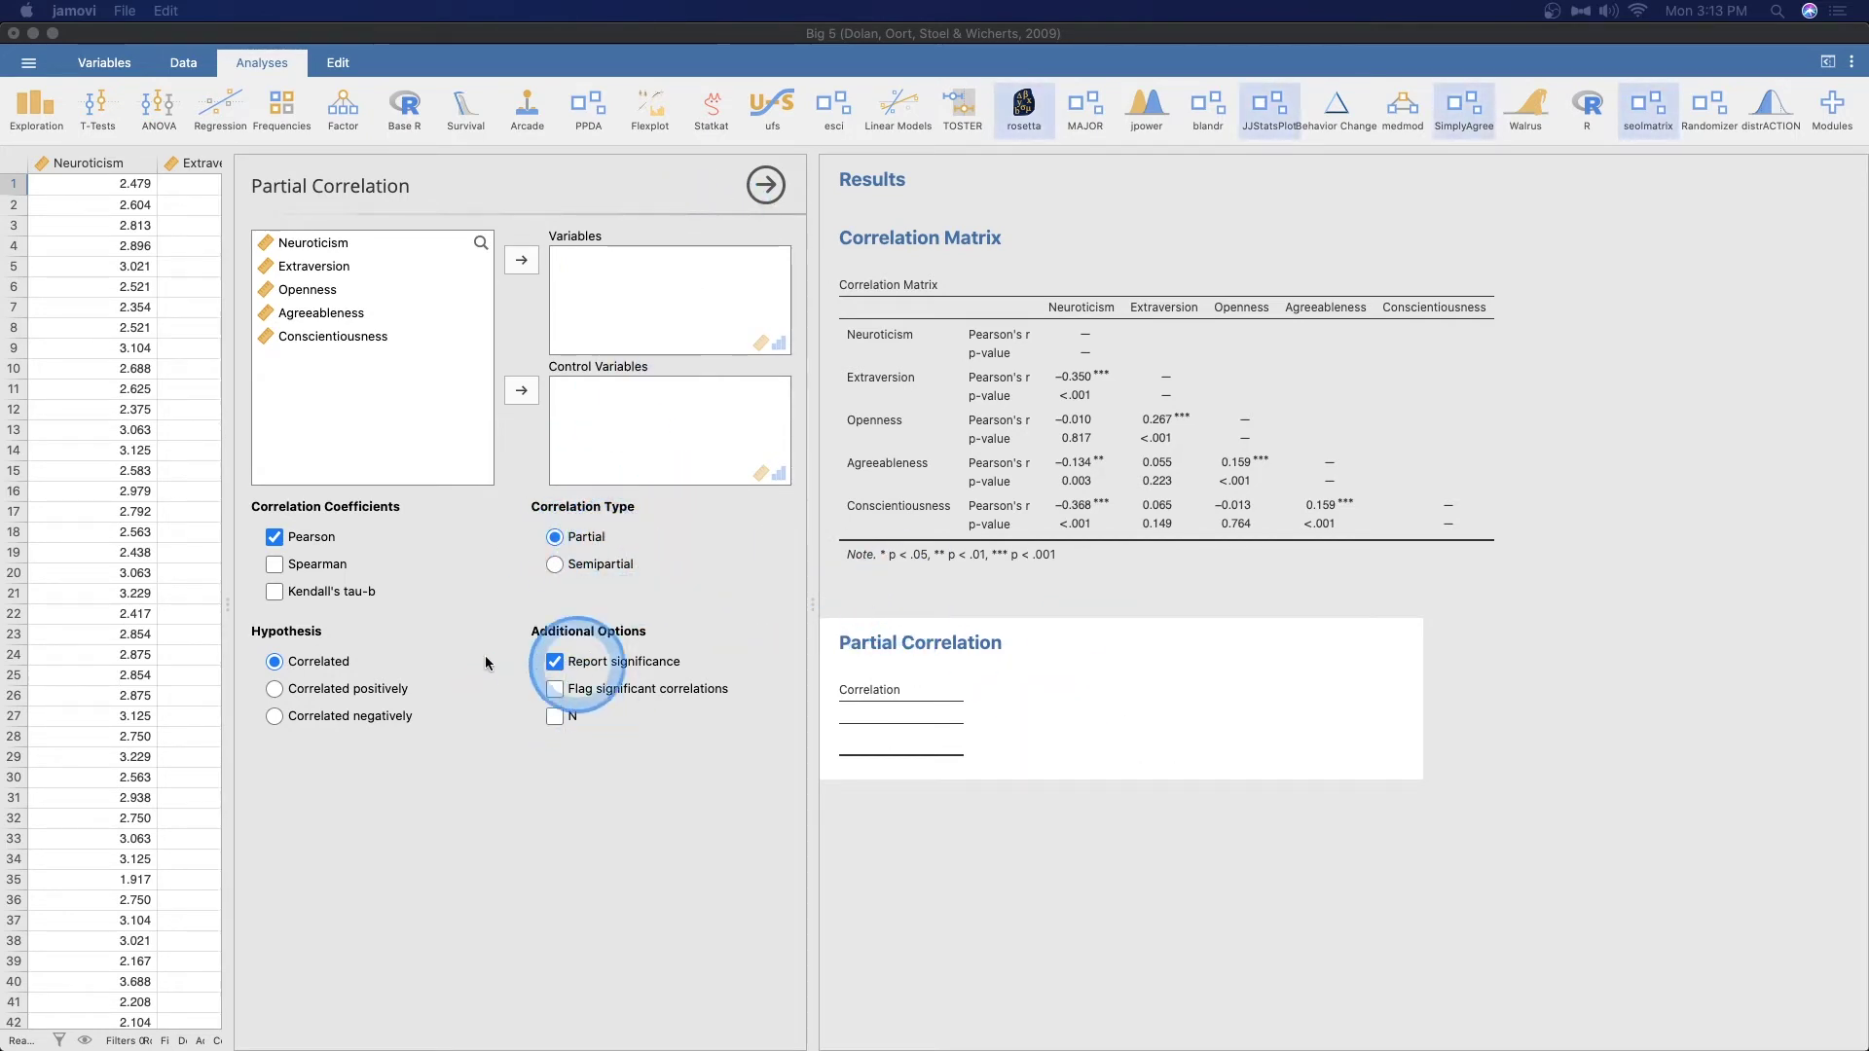
left_click(617, 808)
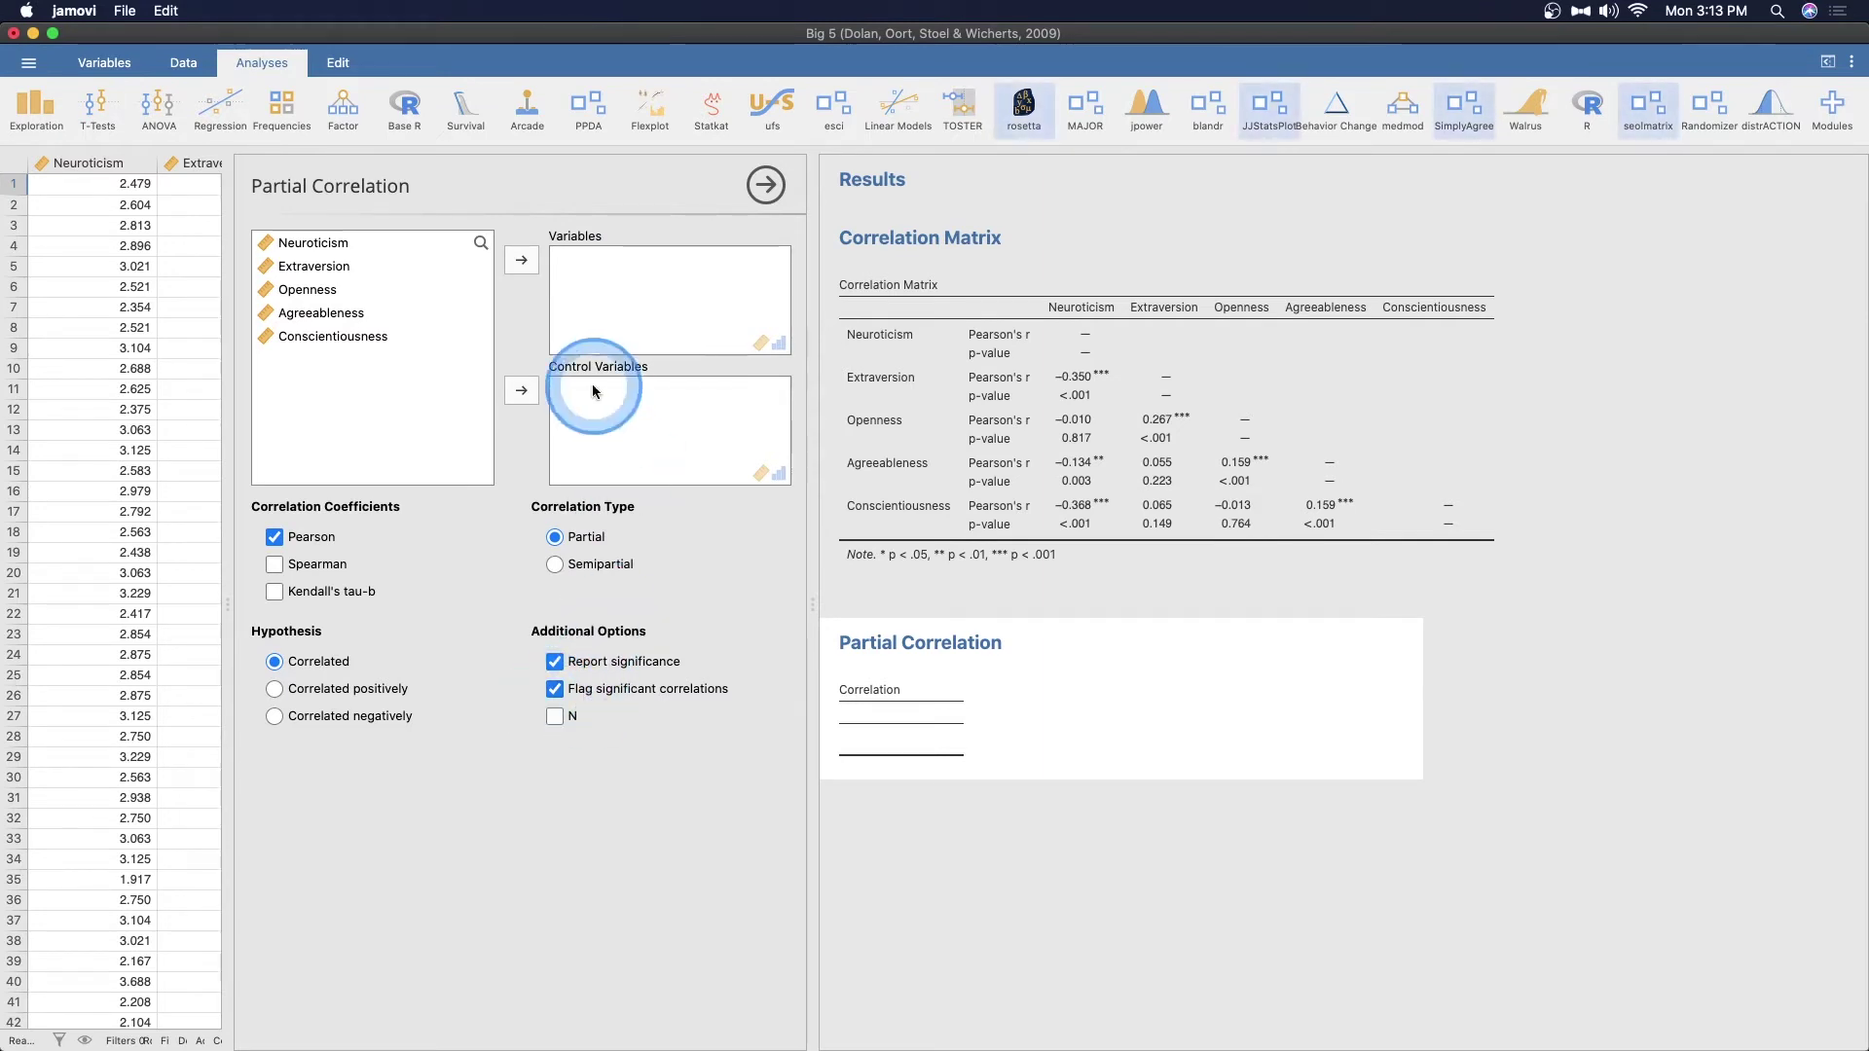
Correlate Extraversion and Openness with Neuroticism as the control variable
left_click(326, 269)
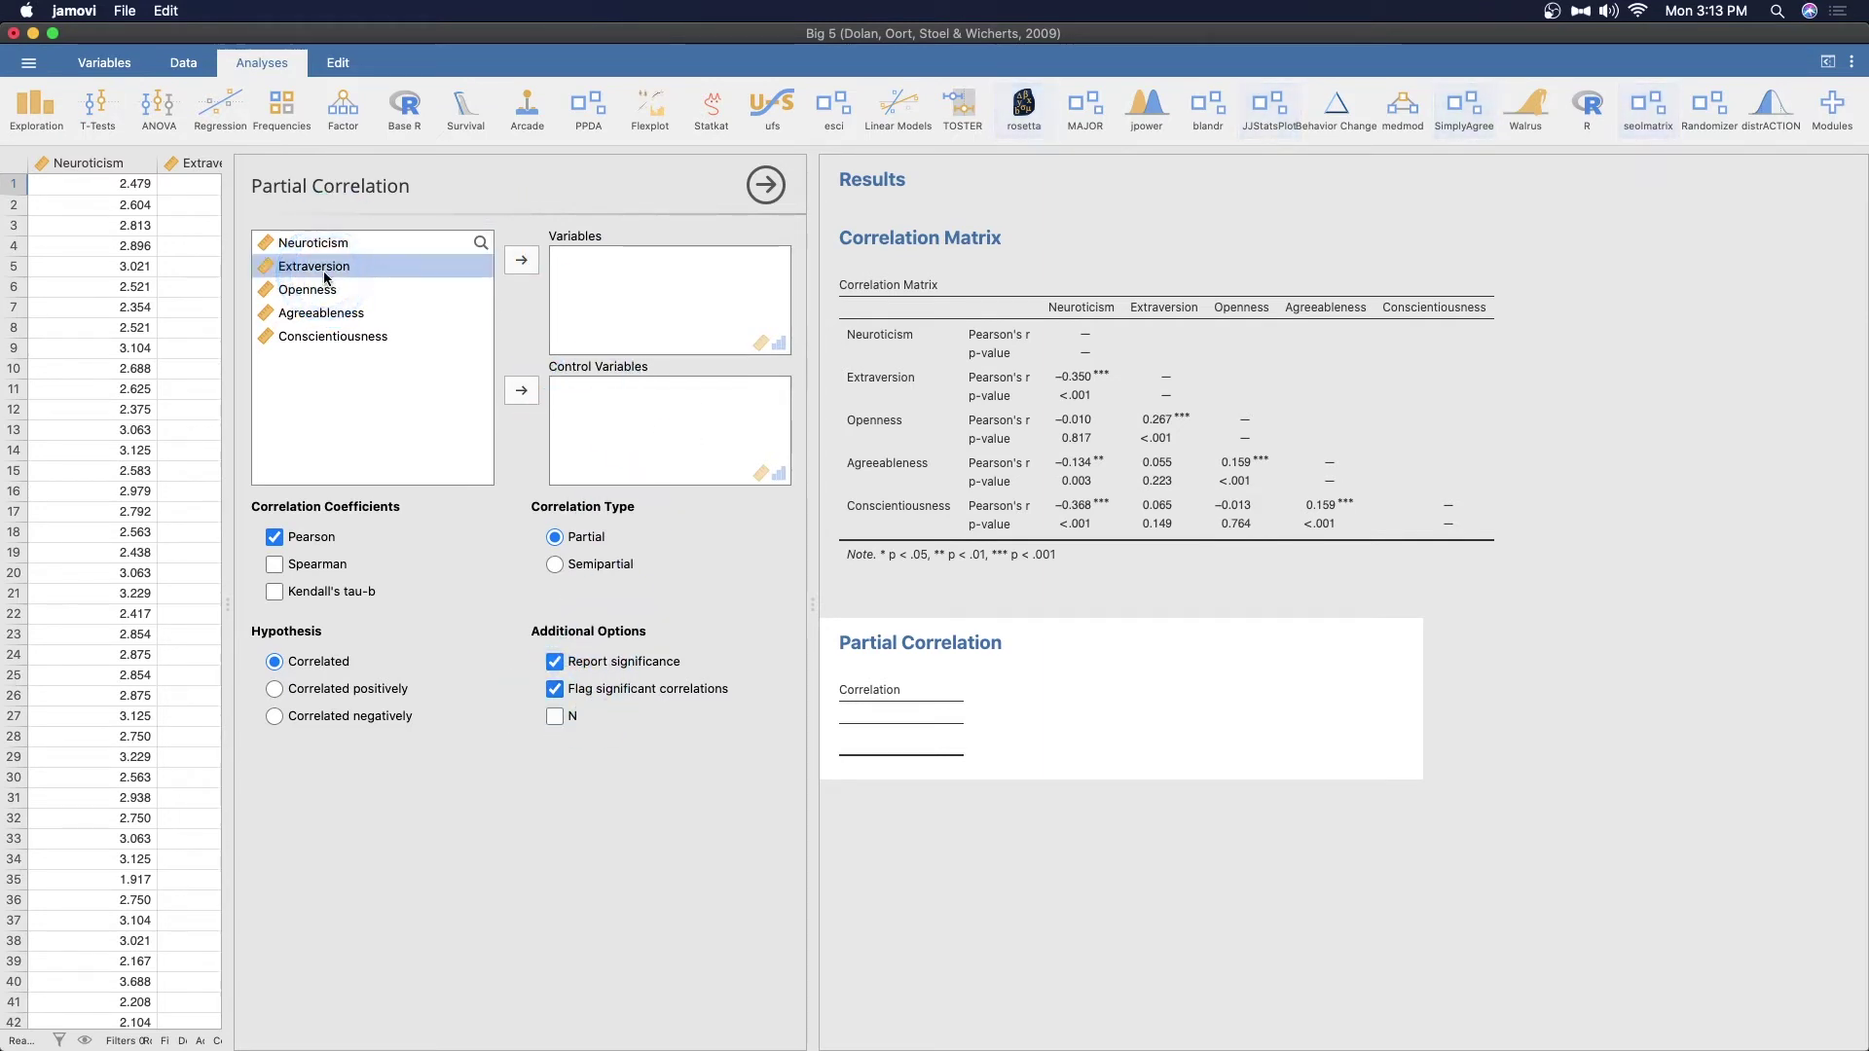
left_click(308, 289, "shift")
left_click(521, 260)
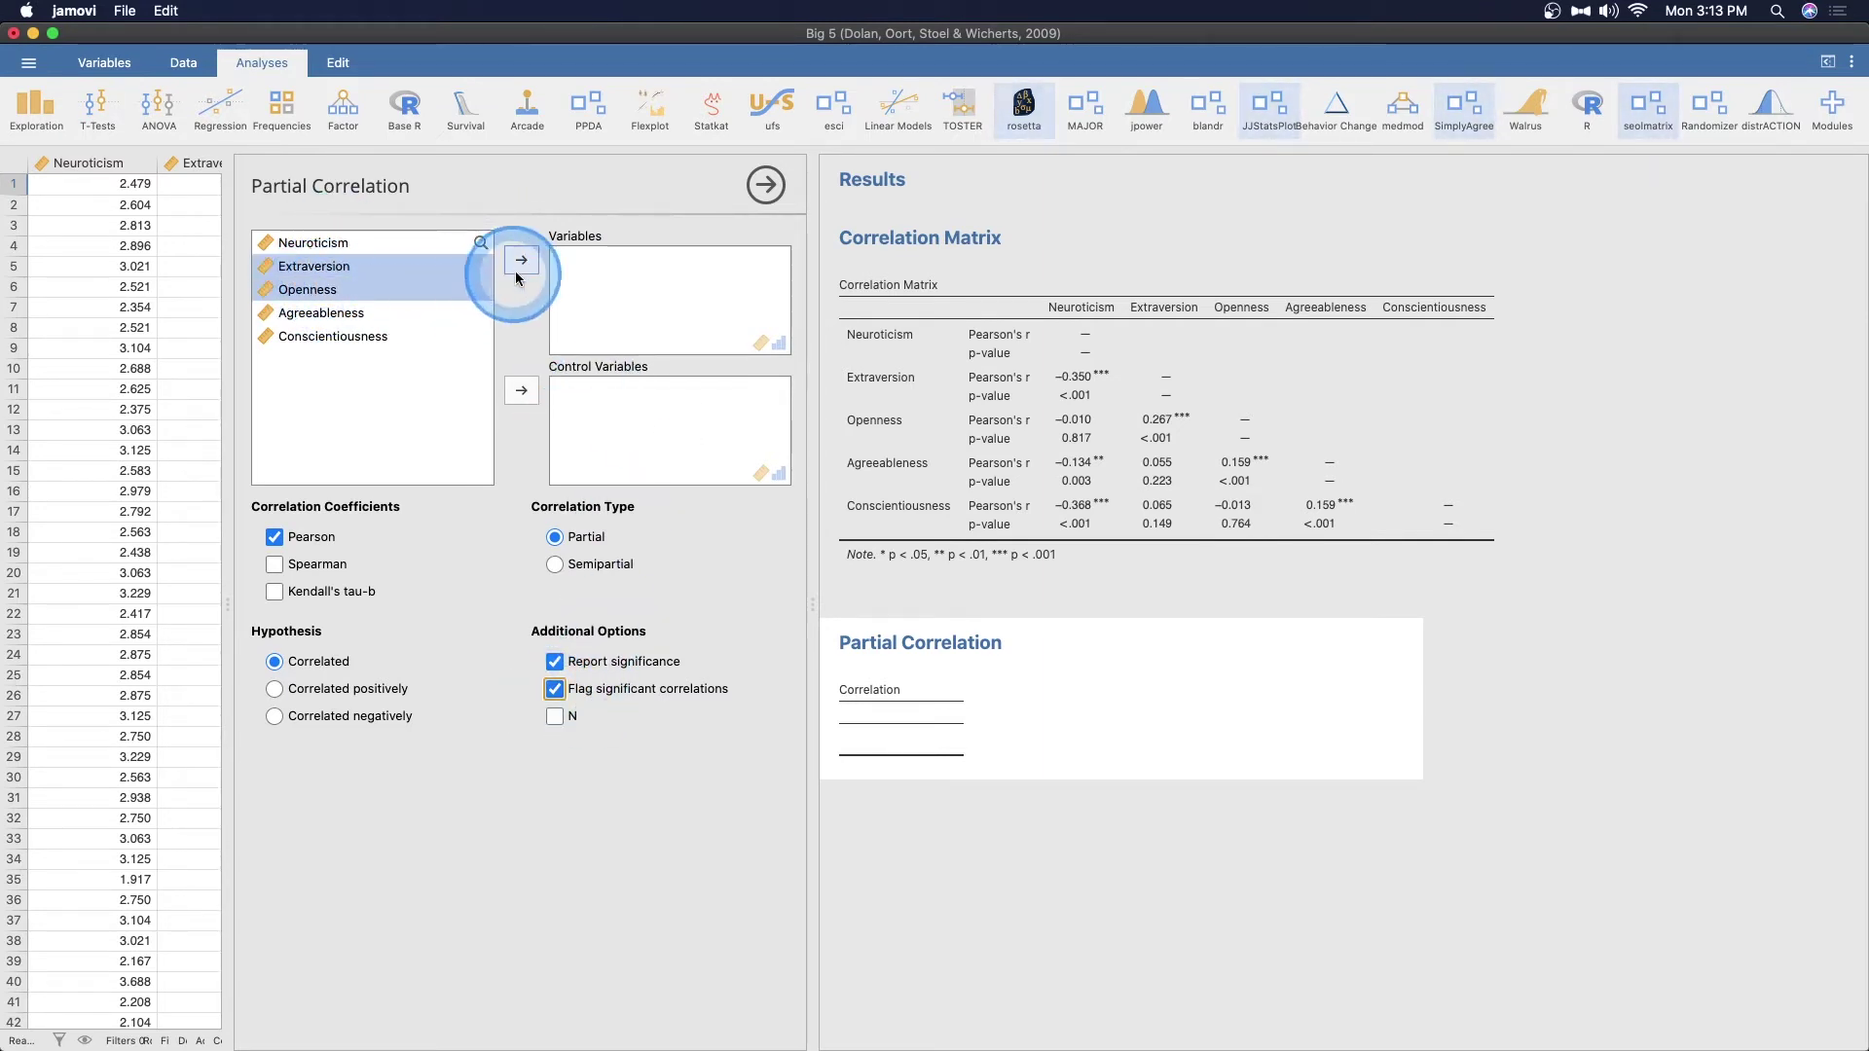
left_click(353, 245)
left_click(521, 390)
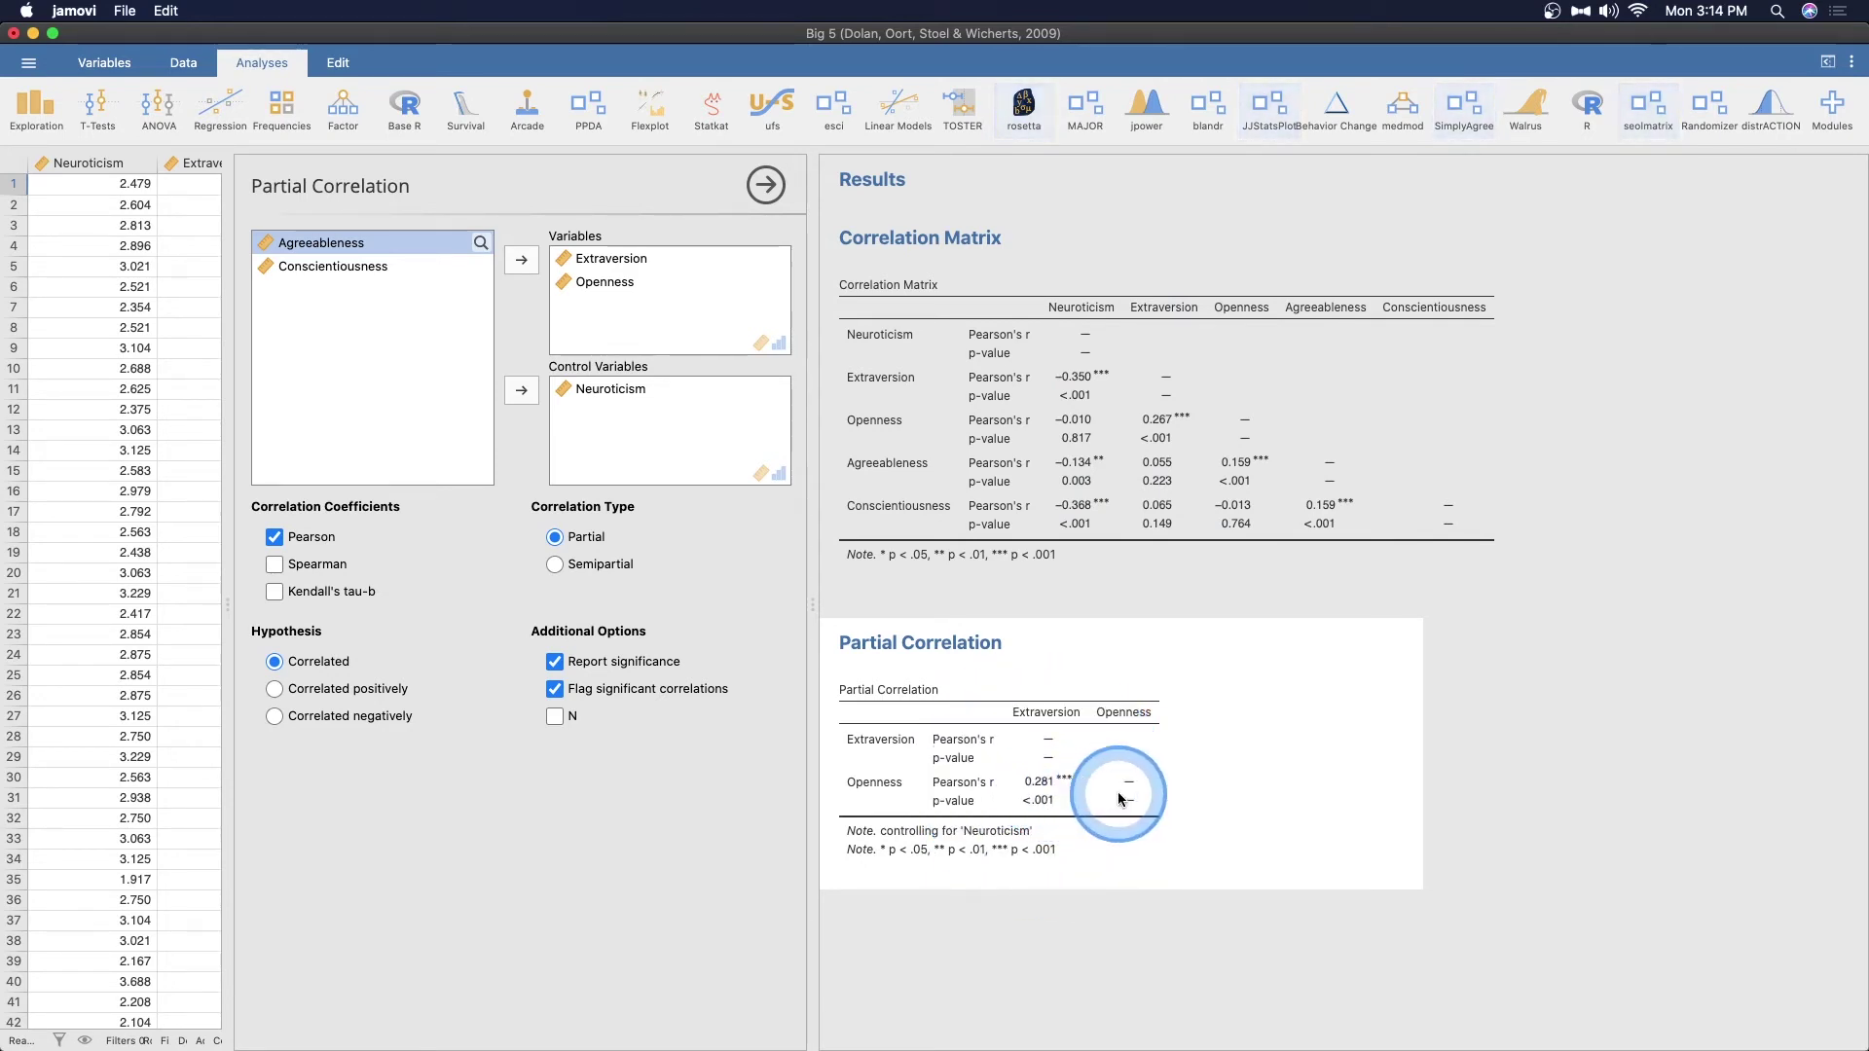
Add Agreeableness and Conscientiousness to the partial correlation's Variables
left_click(328, 262, "shift")
left_click(522, 259)
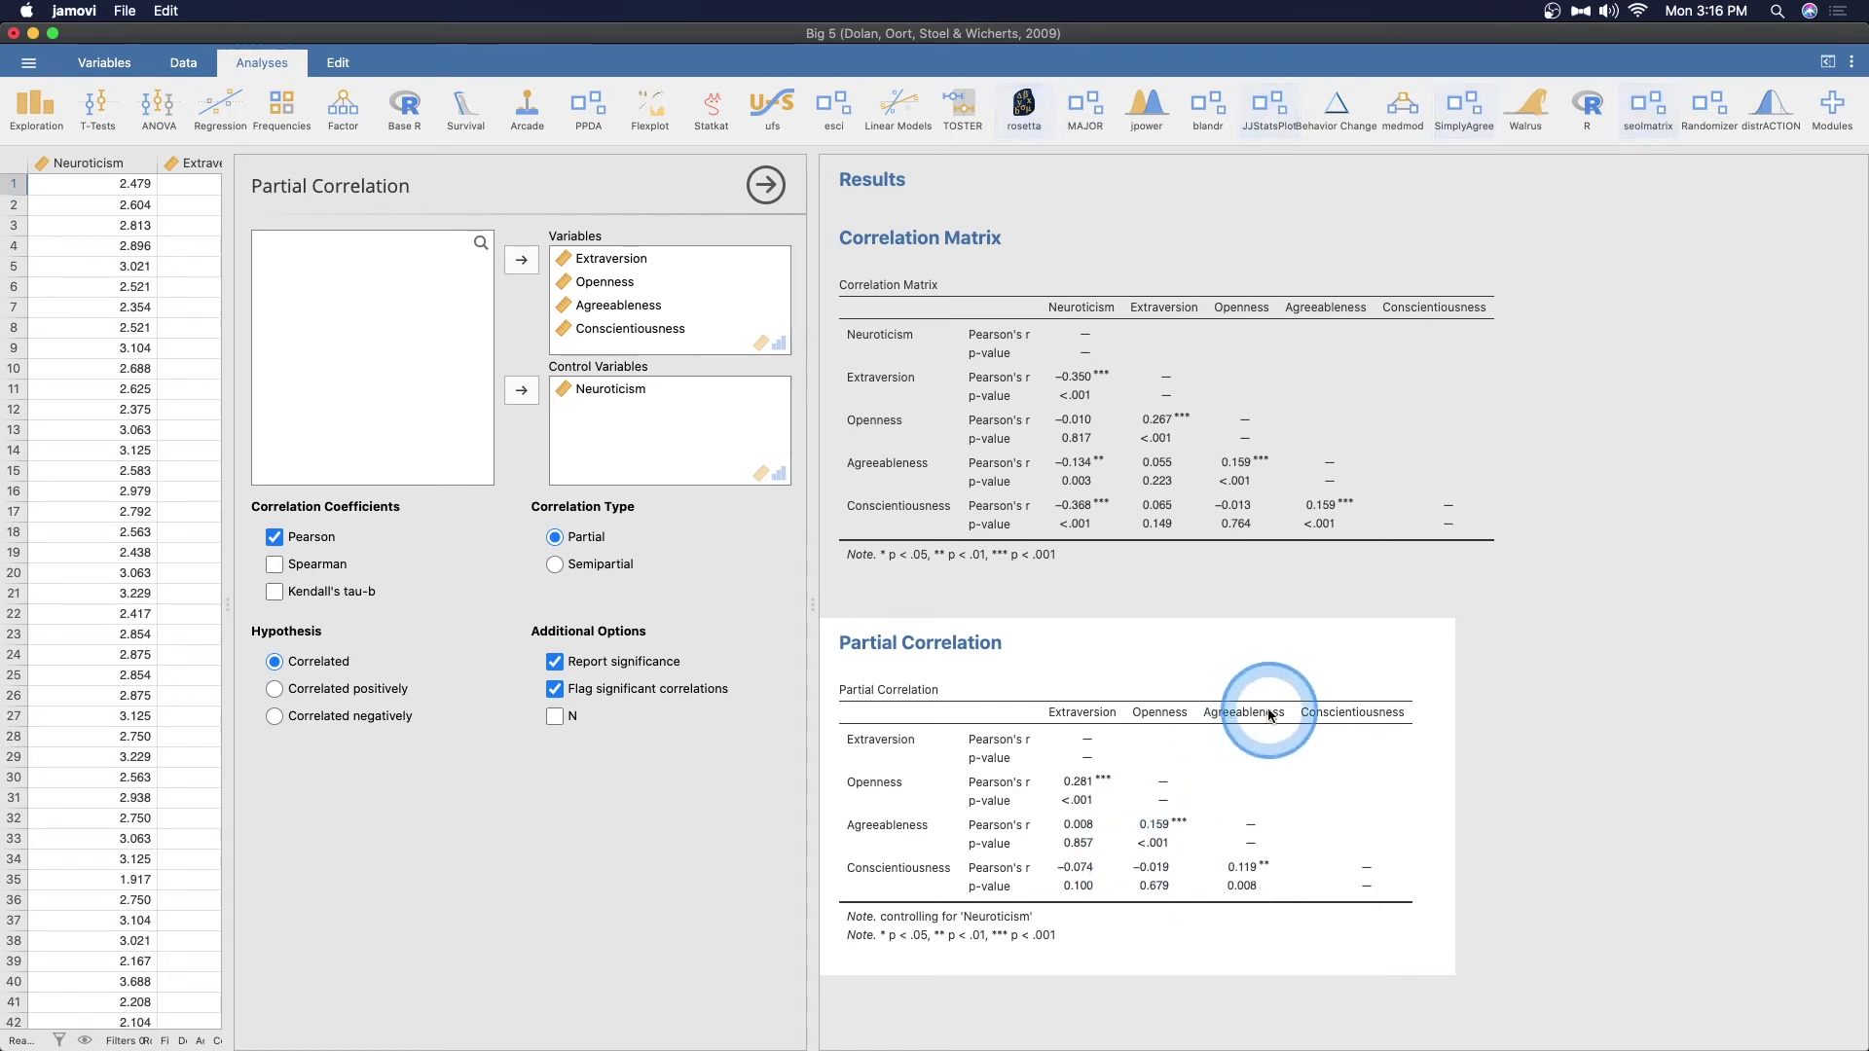
Try Semipartial in the first analysis, revert to Partial, and close its options
left_click(604, 569)
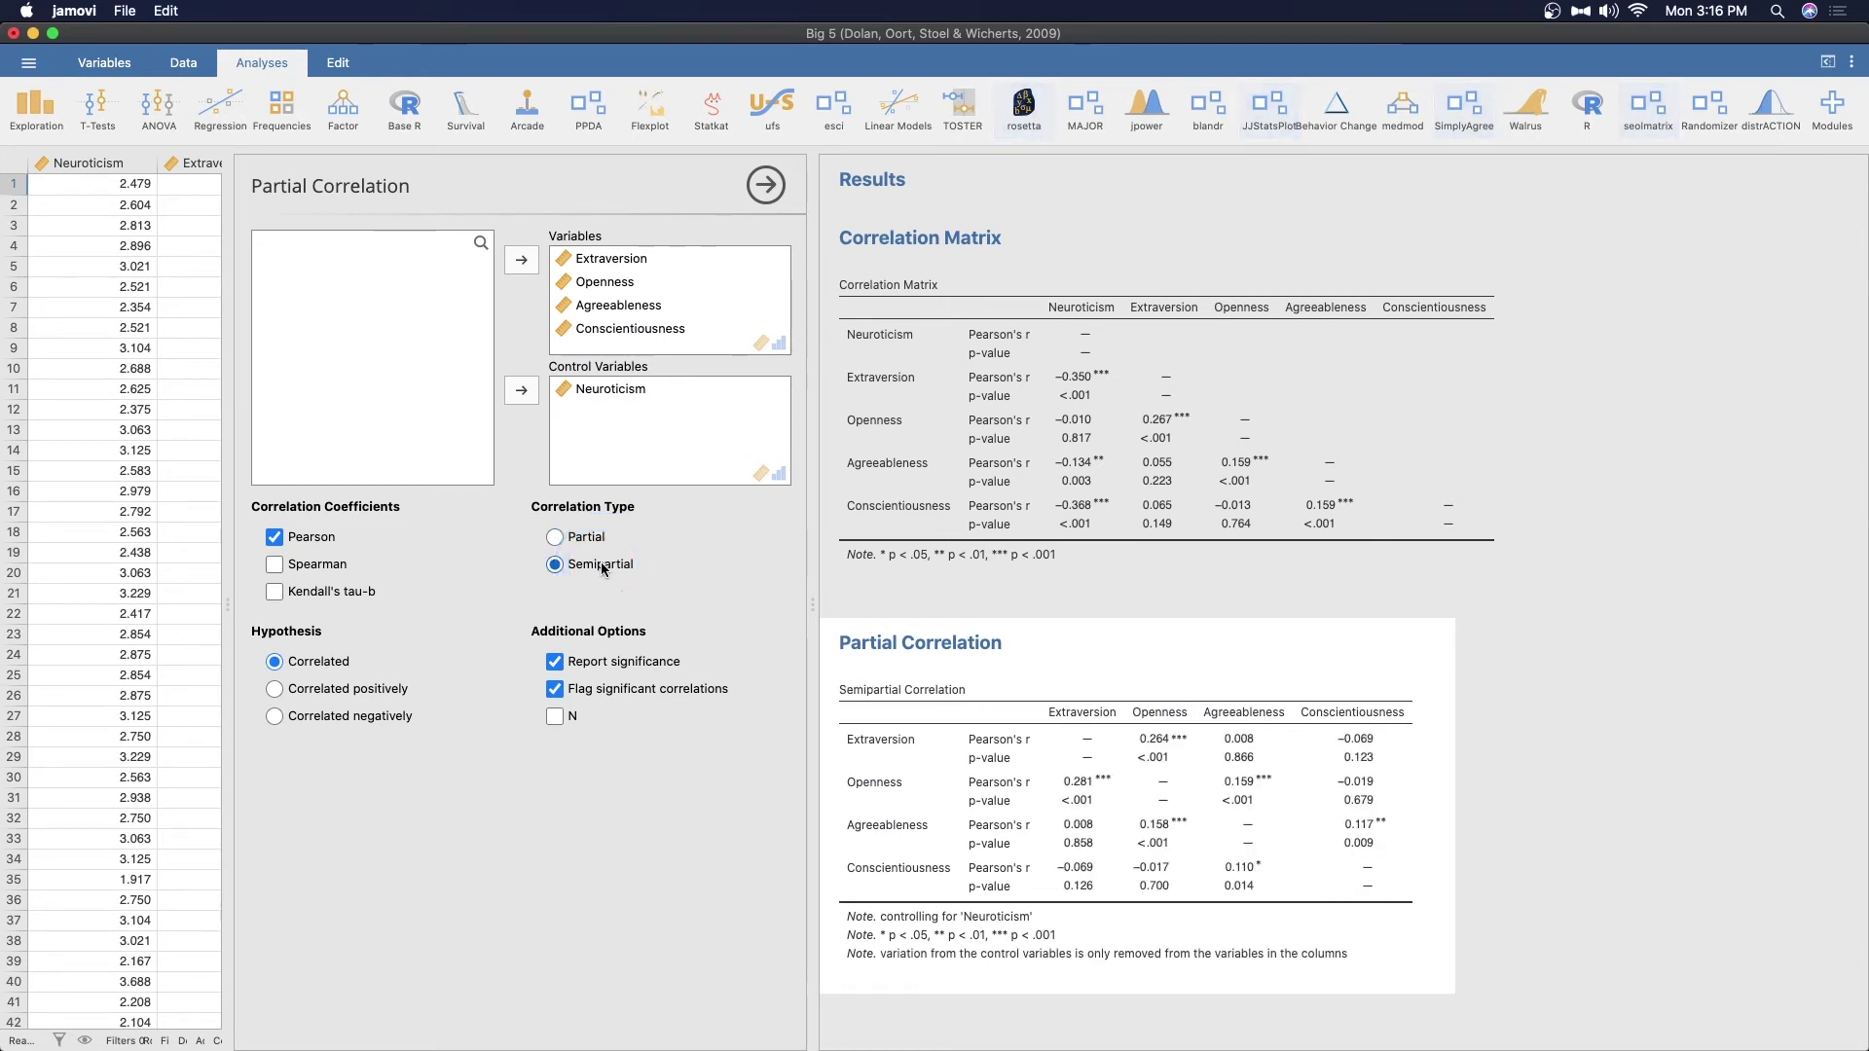
left_click(590, 536)
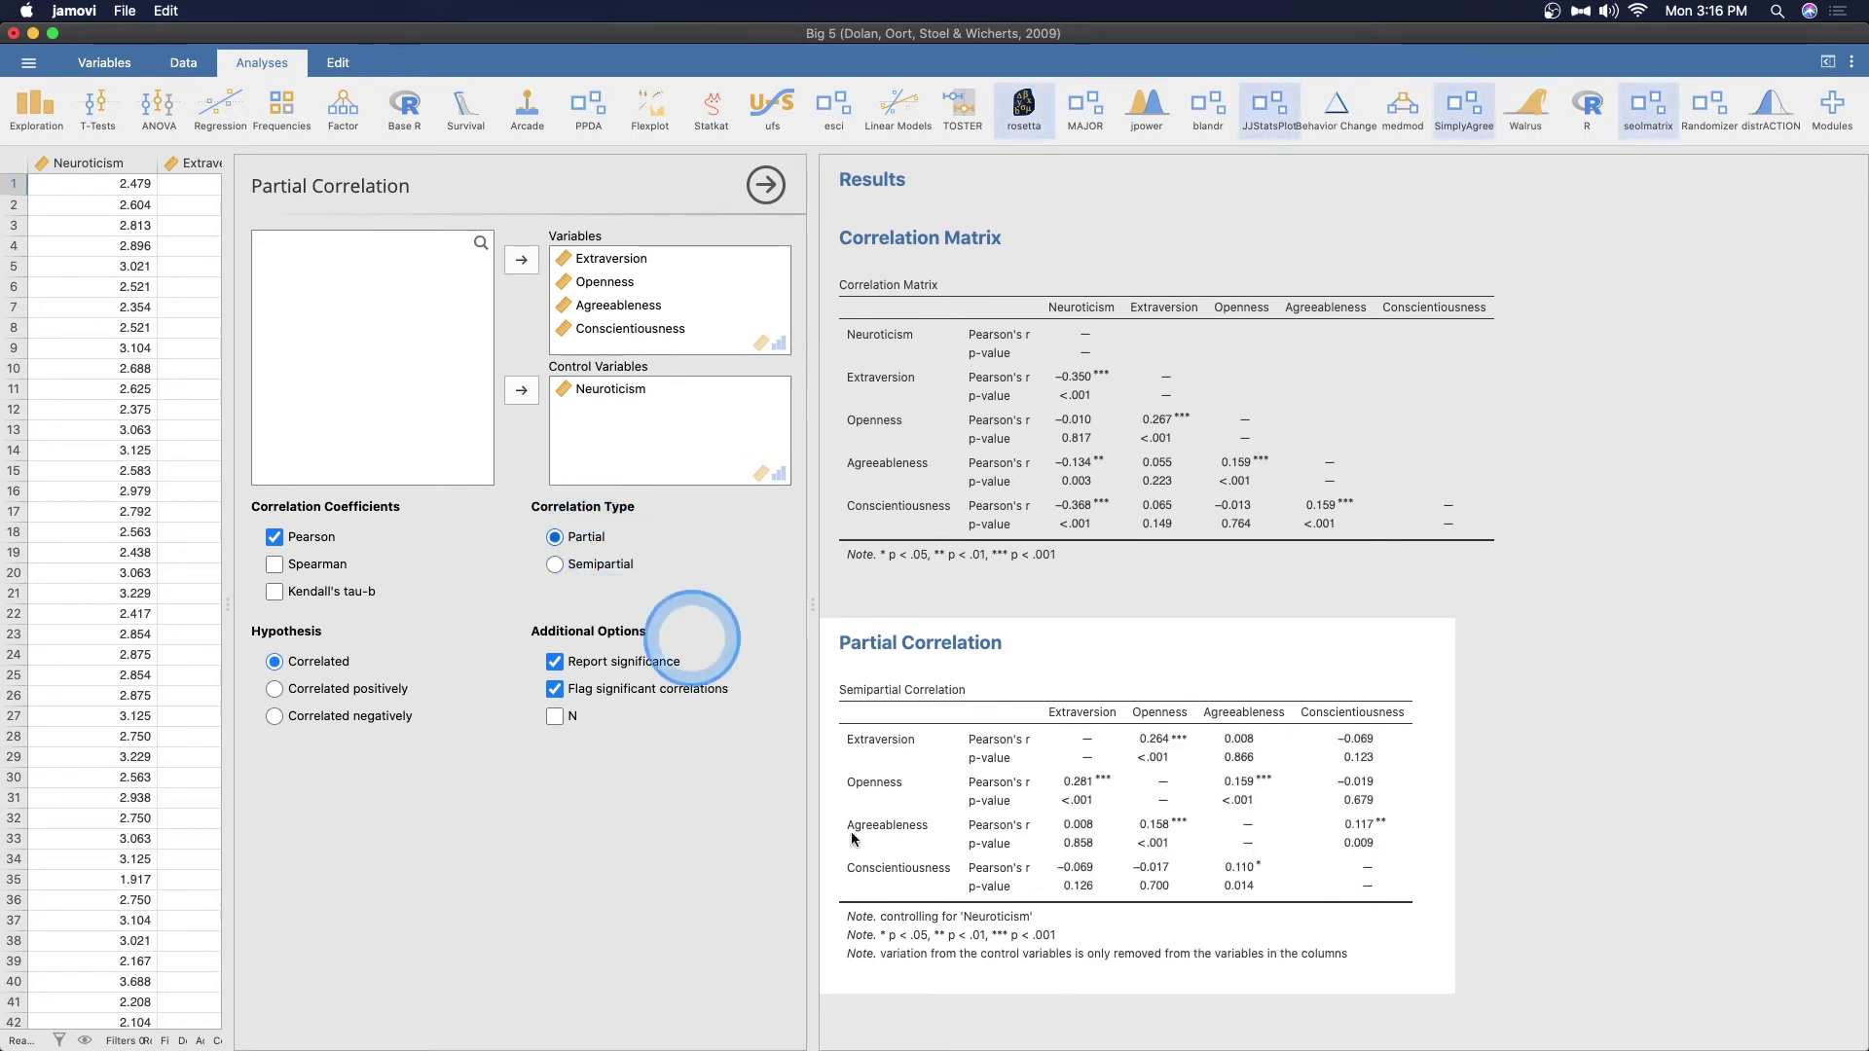
left_click(1617, 655)
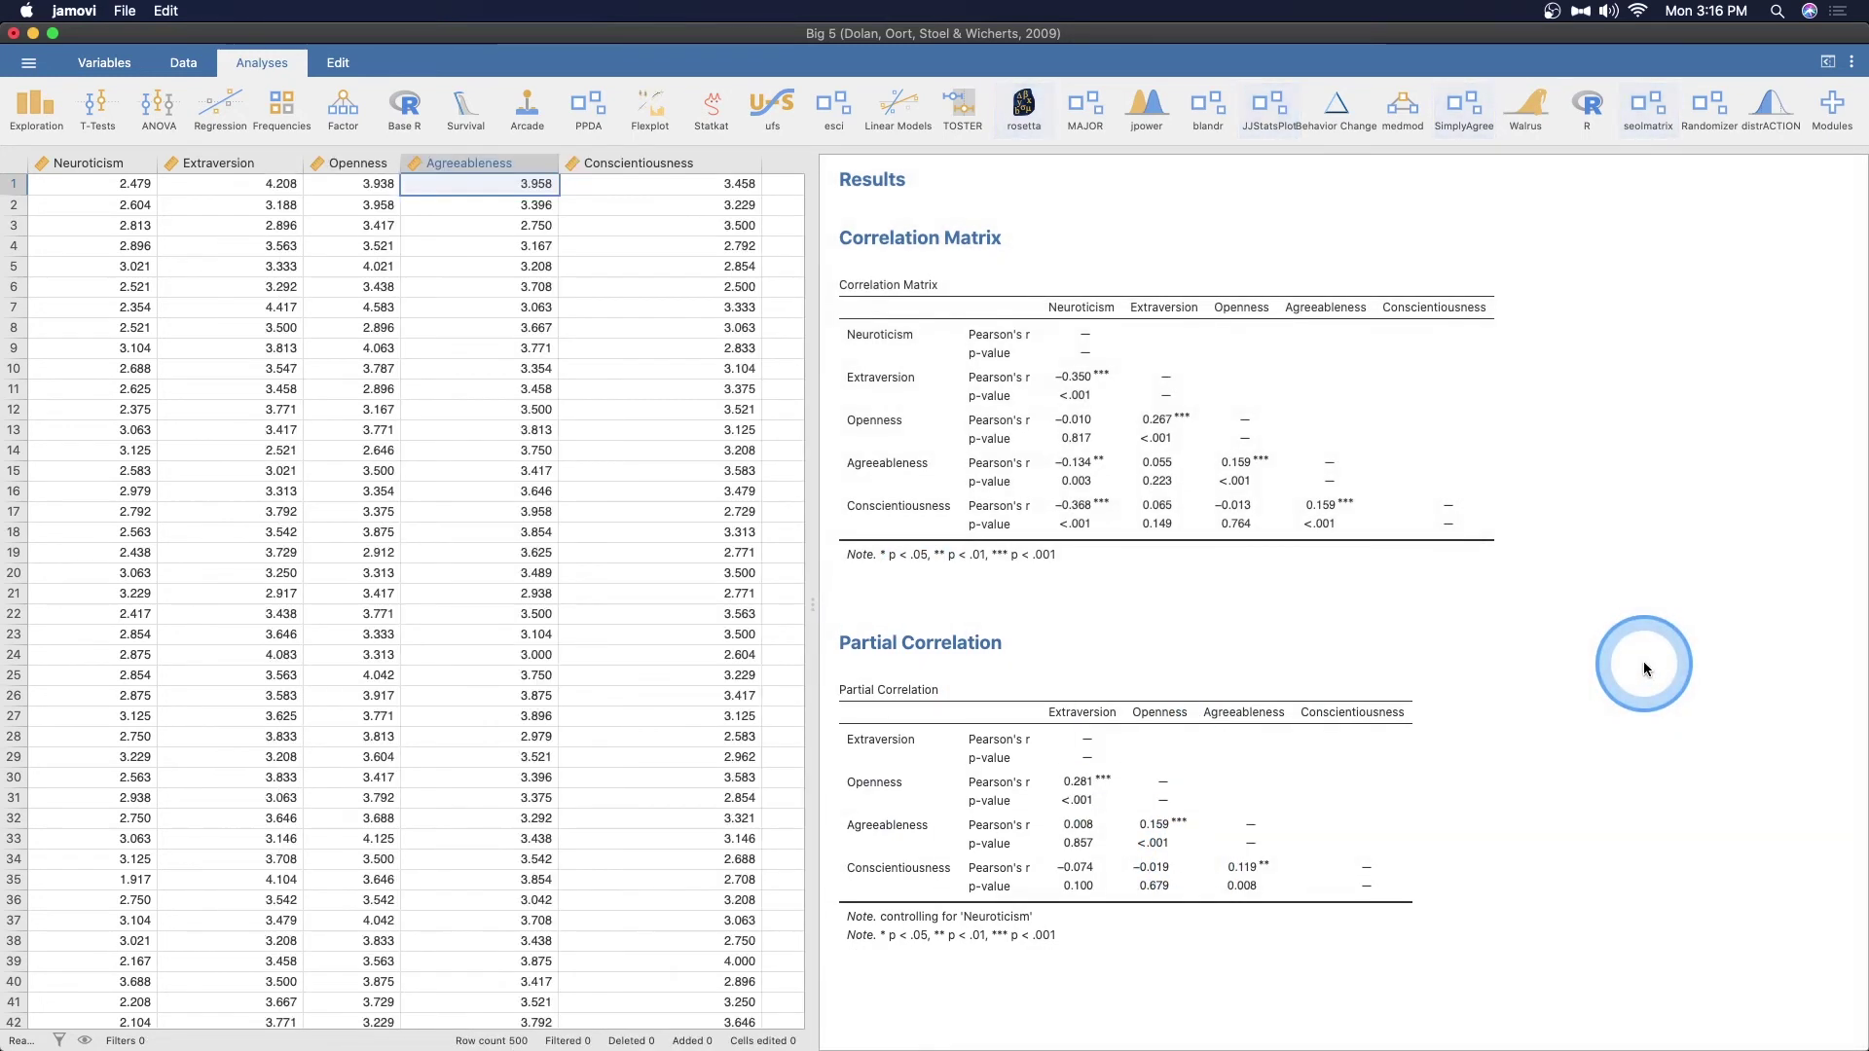
Create a second partial correlation of the four traits, controlling Neuroticism, set to Semipartial
left_click(220, 109)
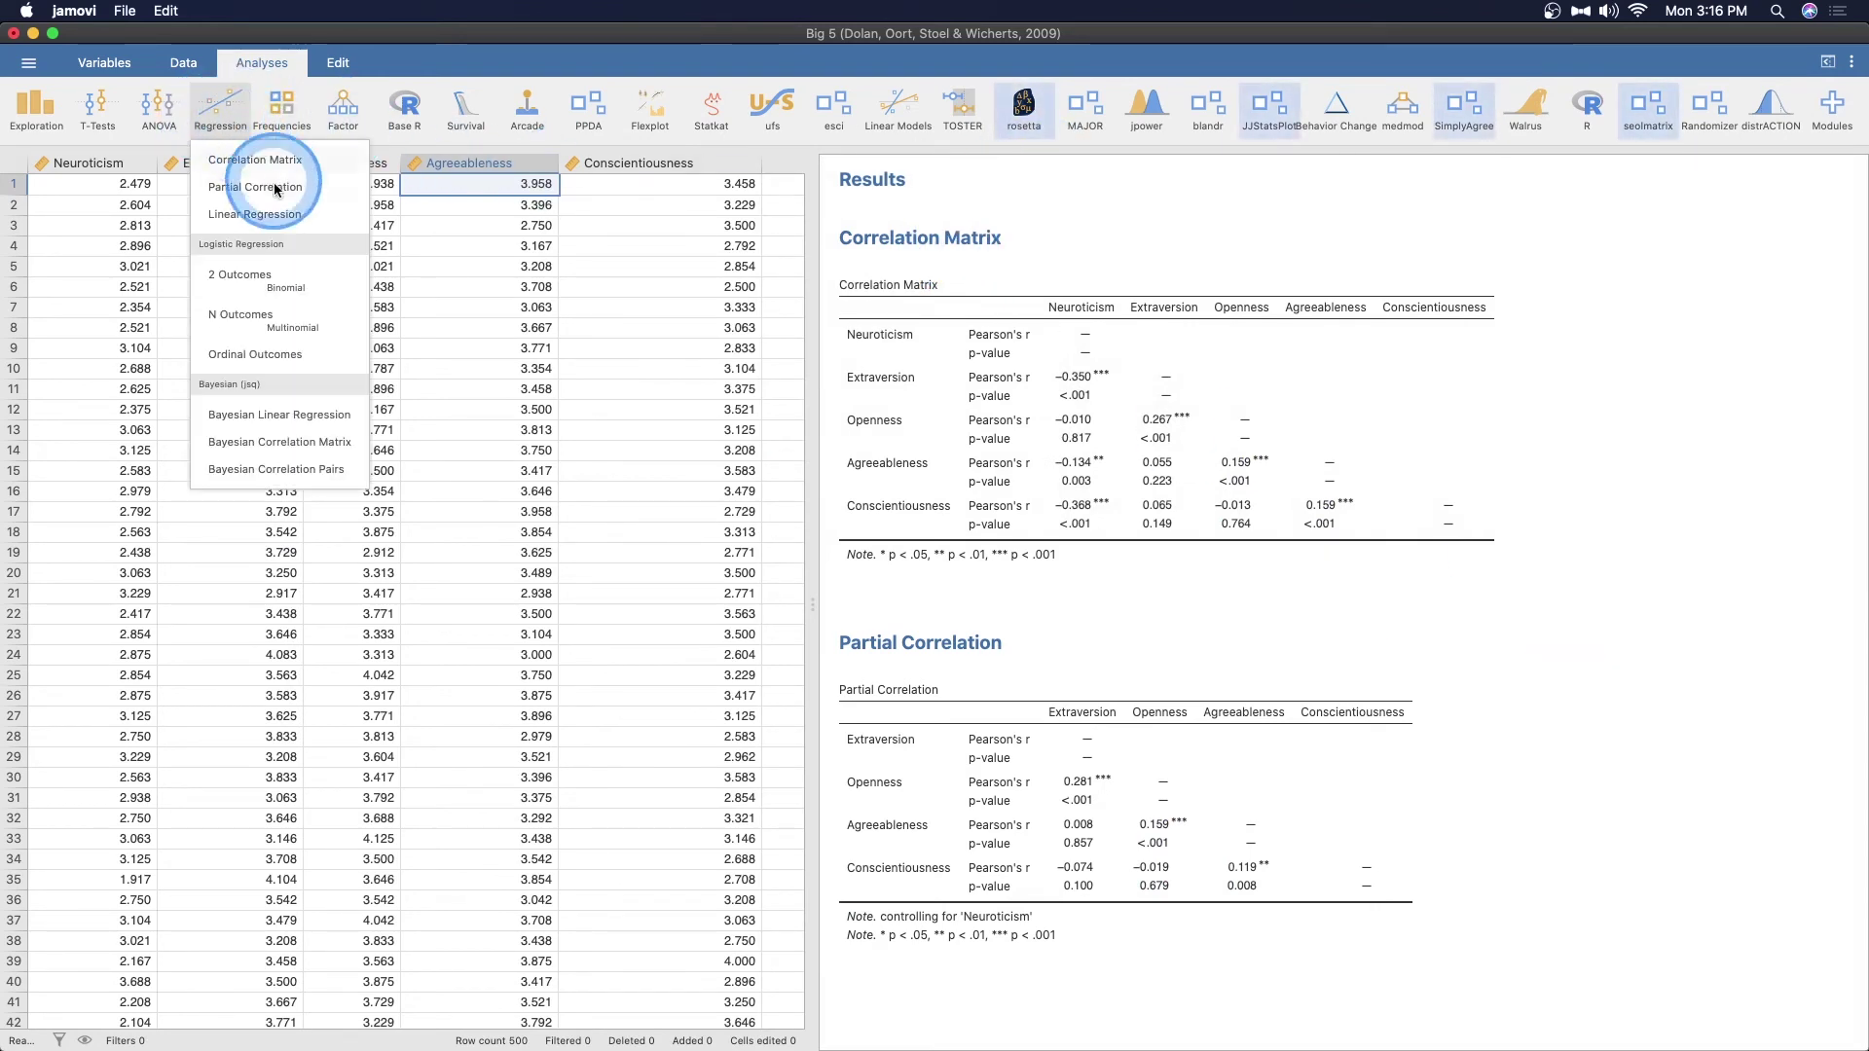
left_click(271, 185)
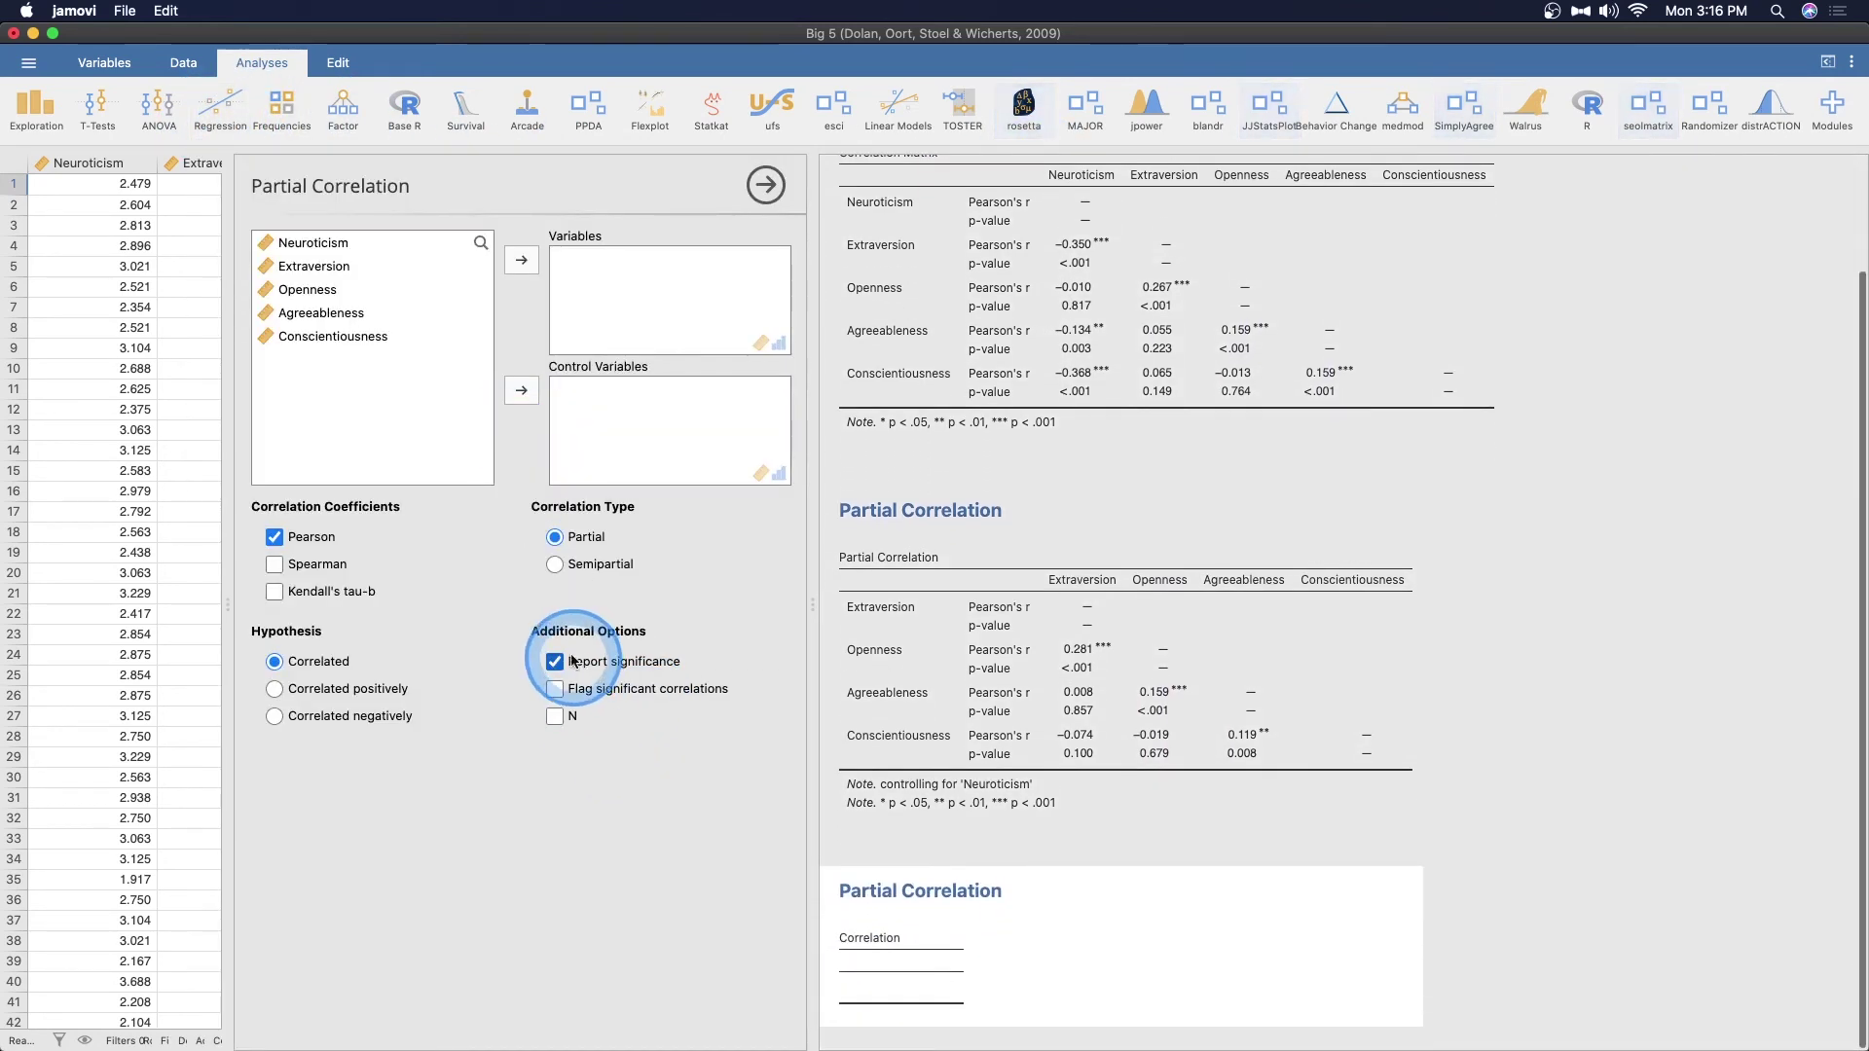
left_click(313, 242)
left_click(521, 391)
left_click(318, 241)
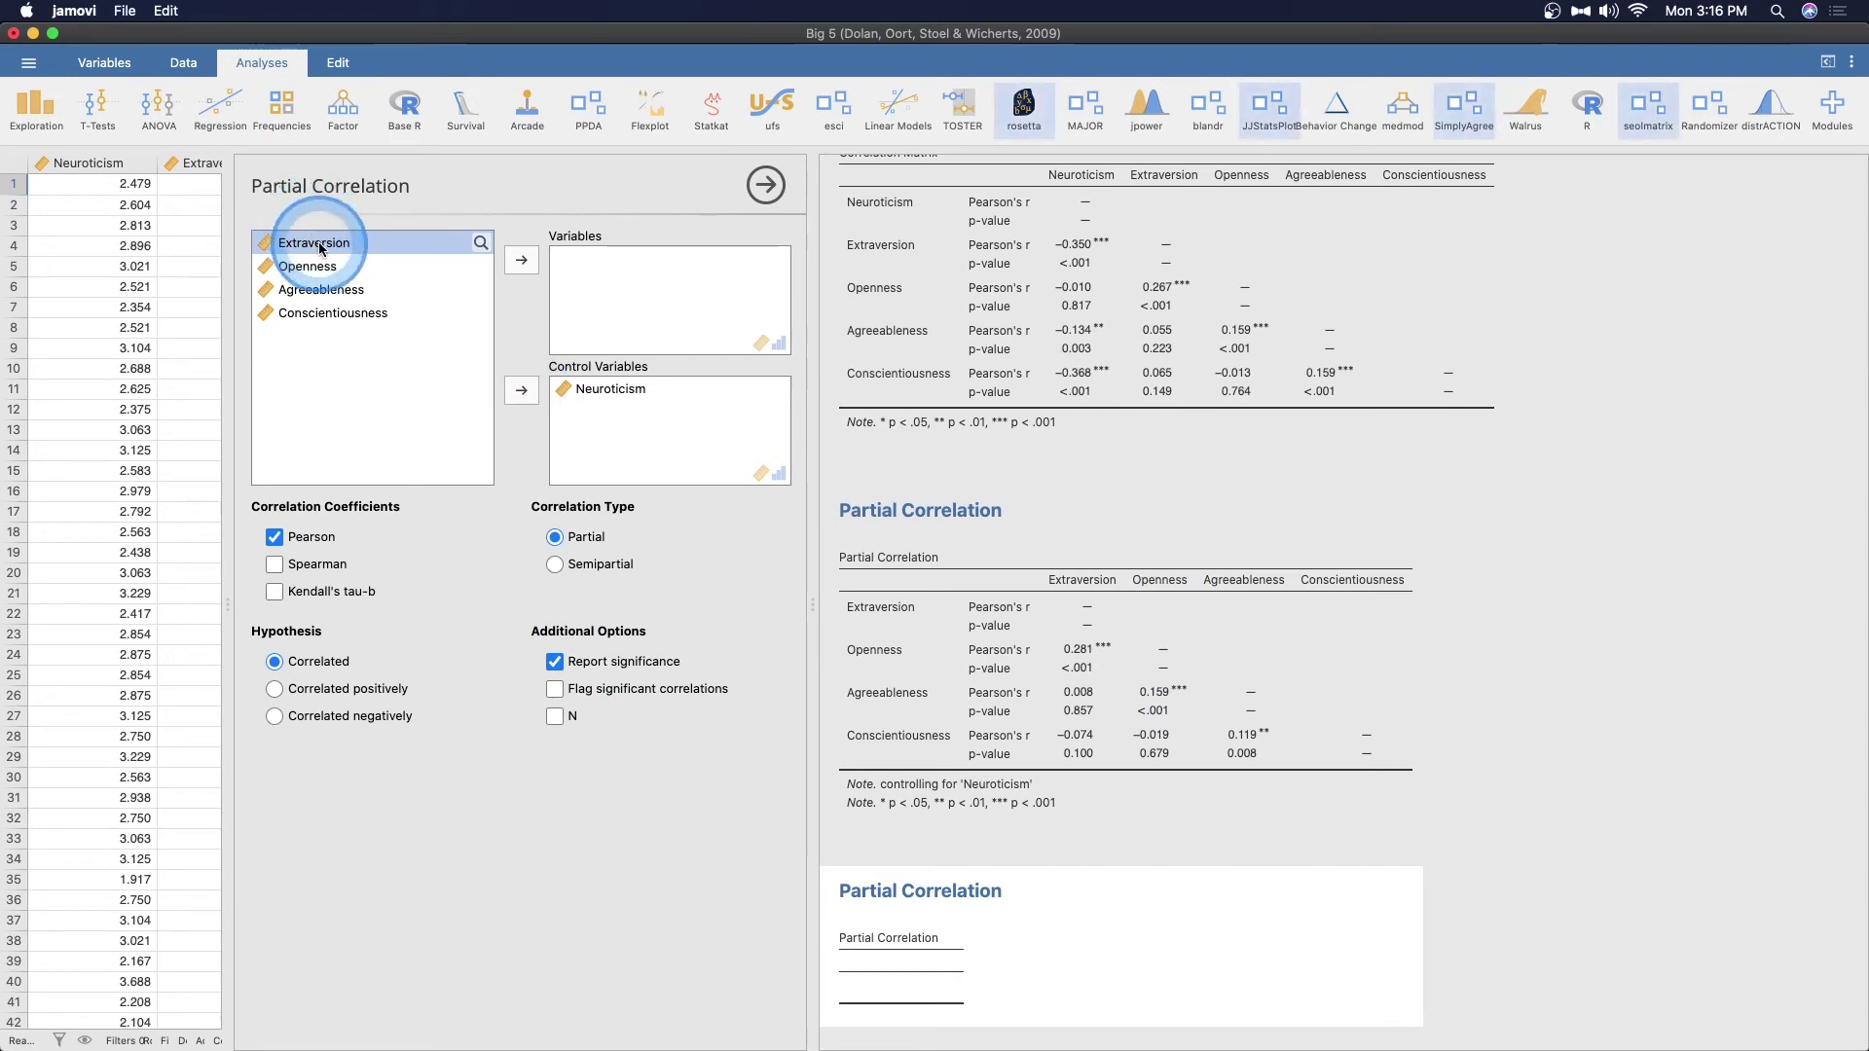
left_click(336, 314, "shift")
left_click(521, 259)
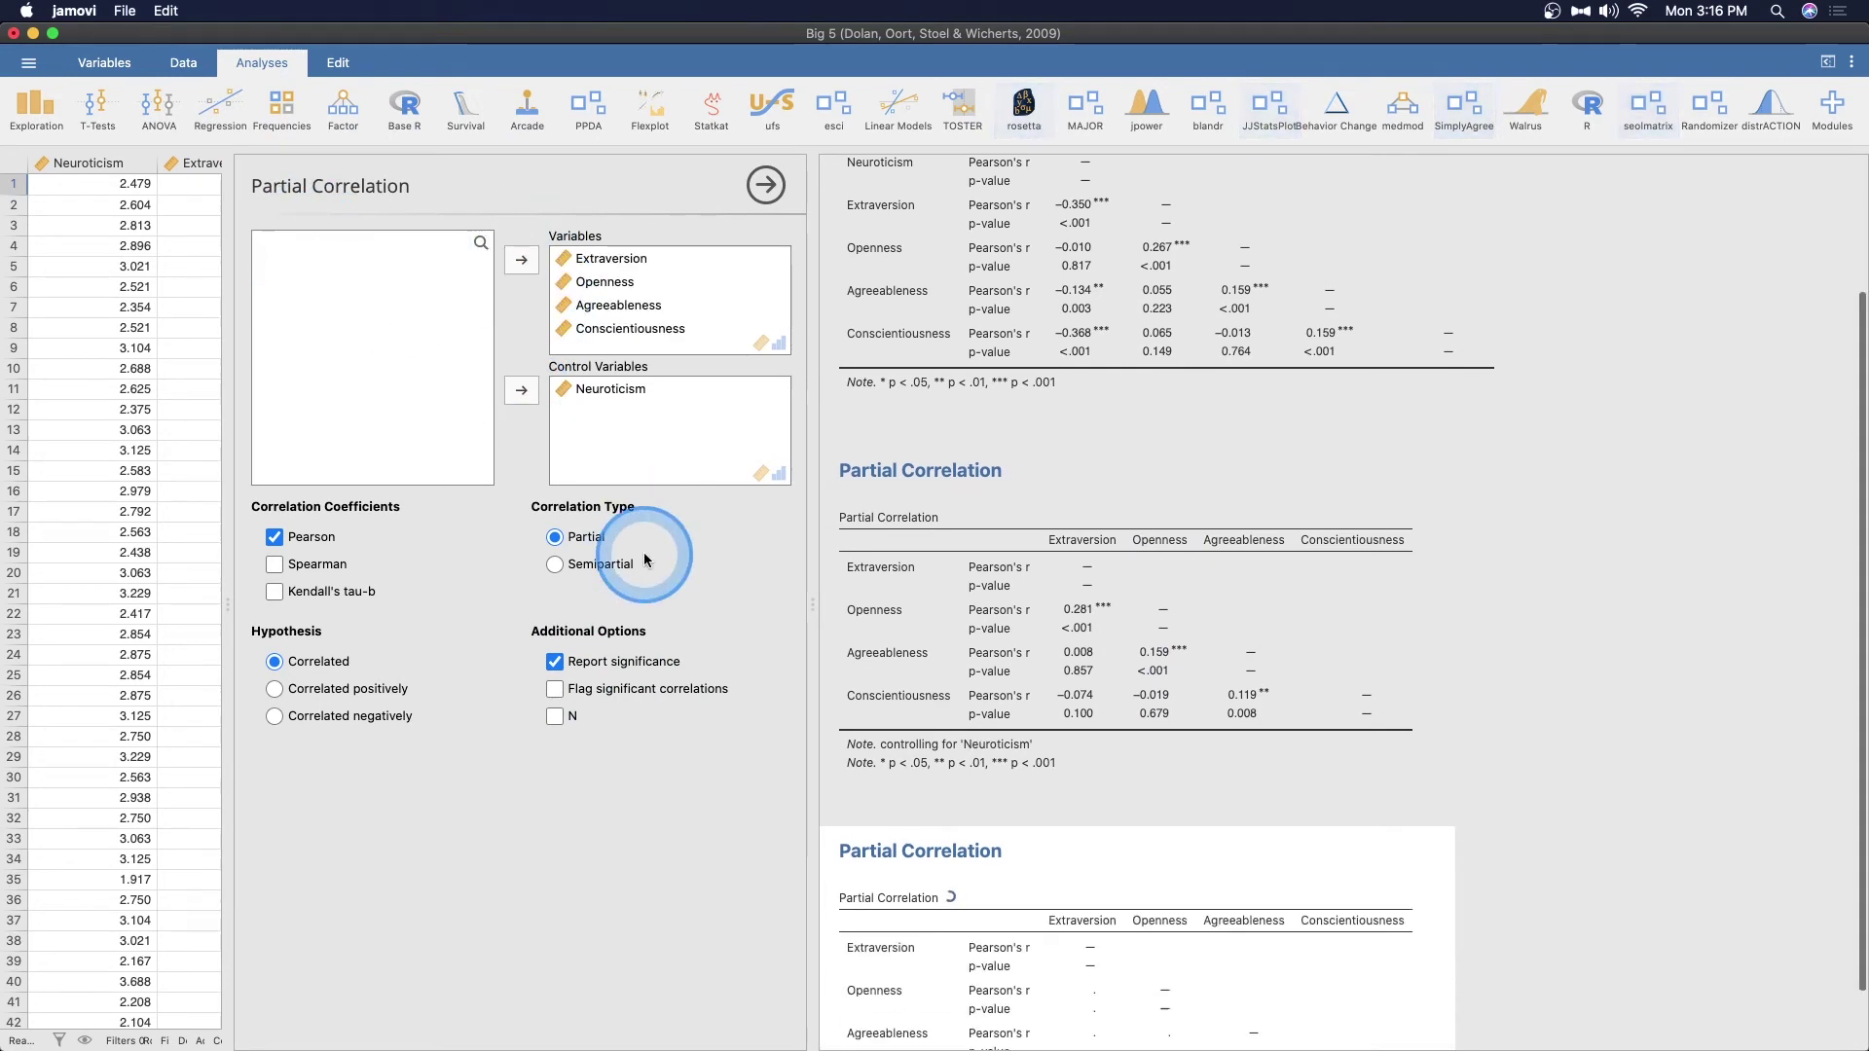
left_click(611, 566)
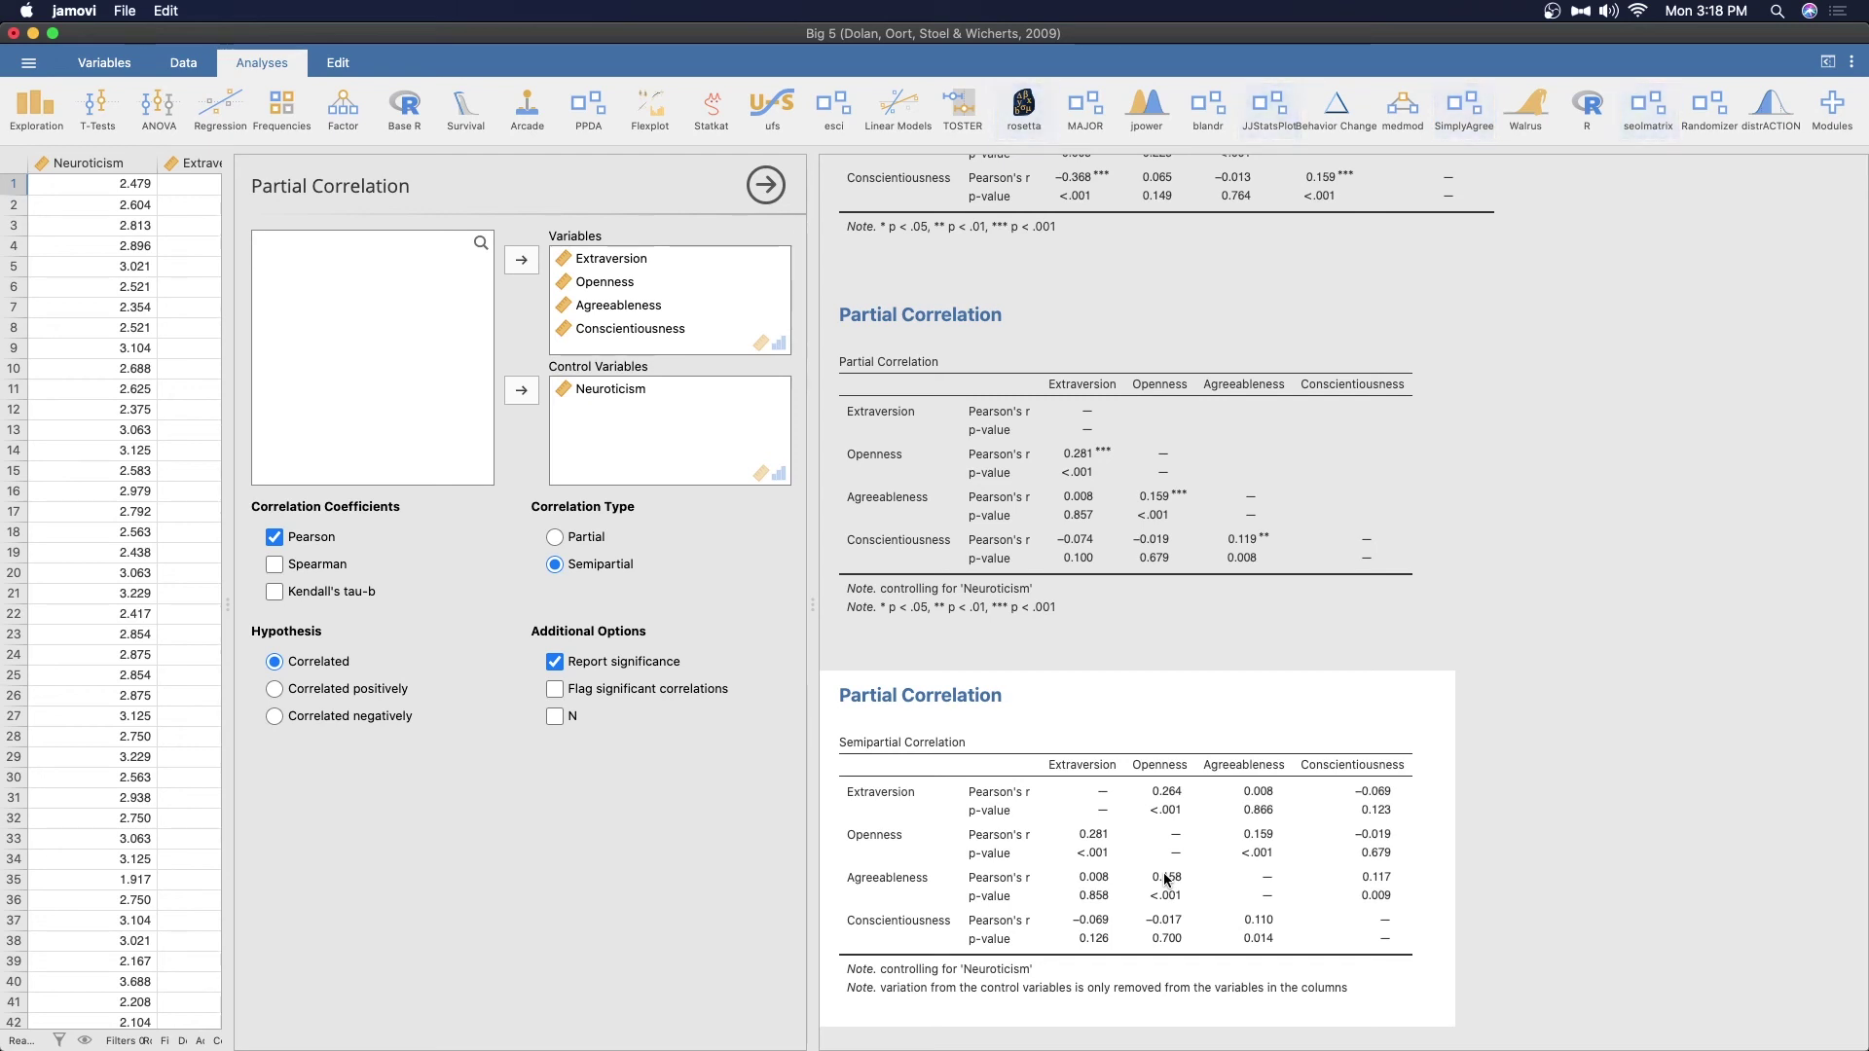
Add an empty Linear Regression and explore its Model Coefficients, Model Builder and Reference Levels sections
left_click(222, 109)
left_click(253, 230)
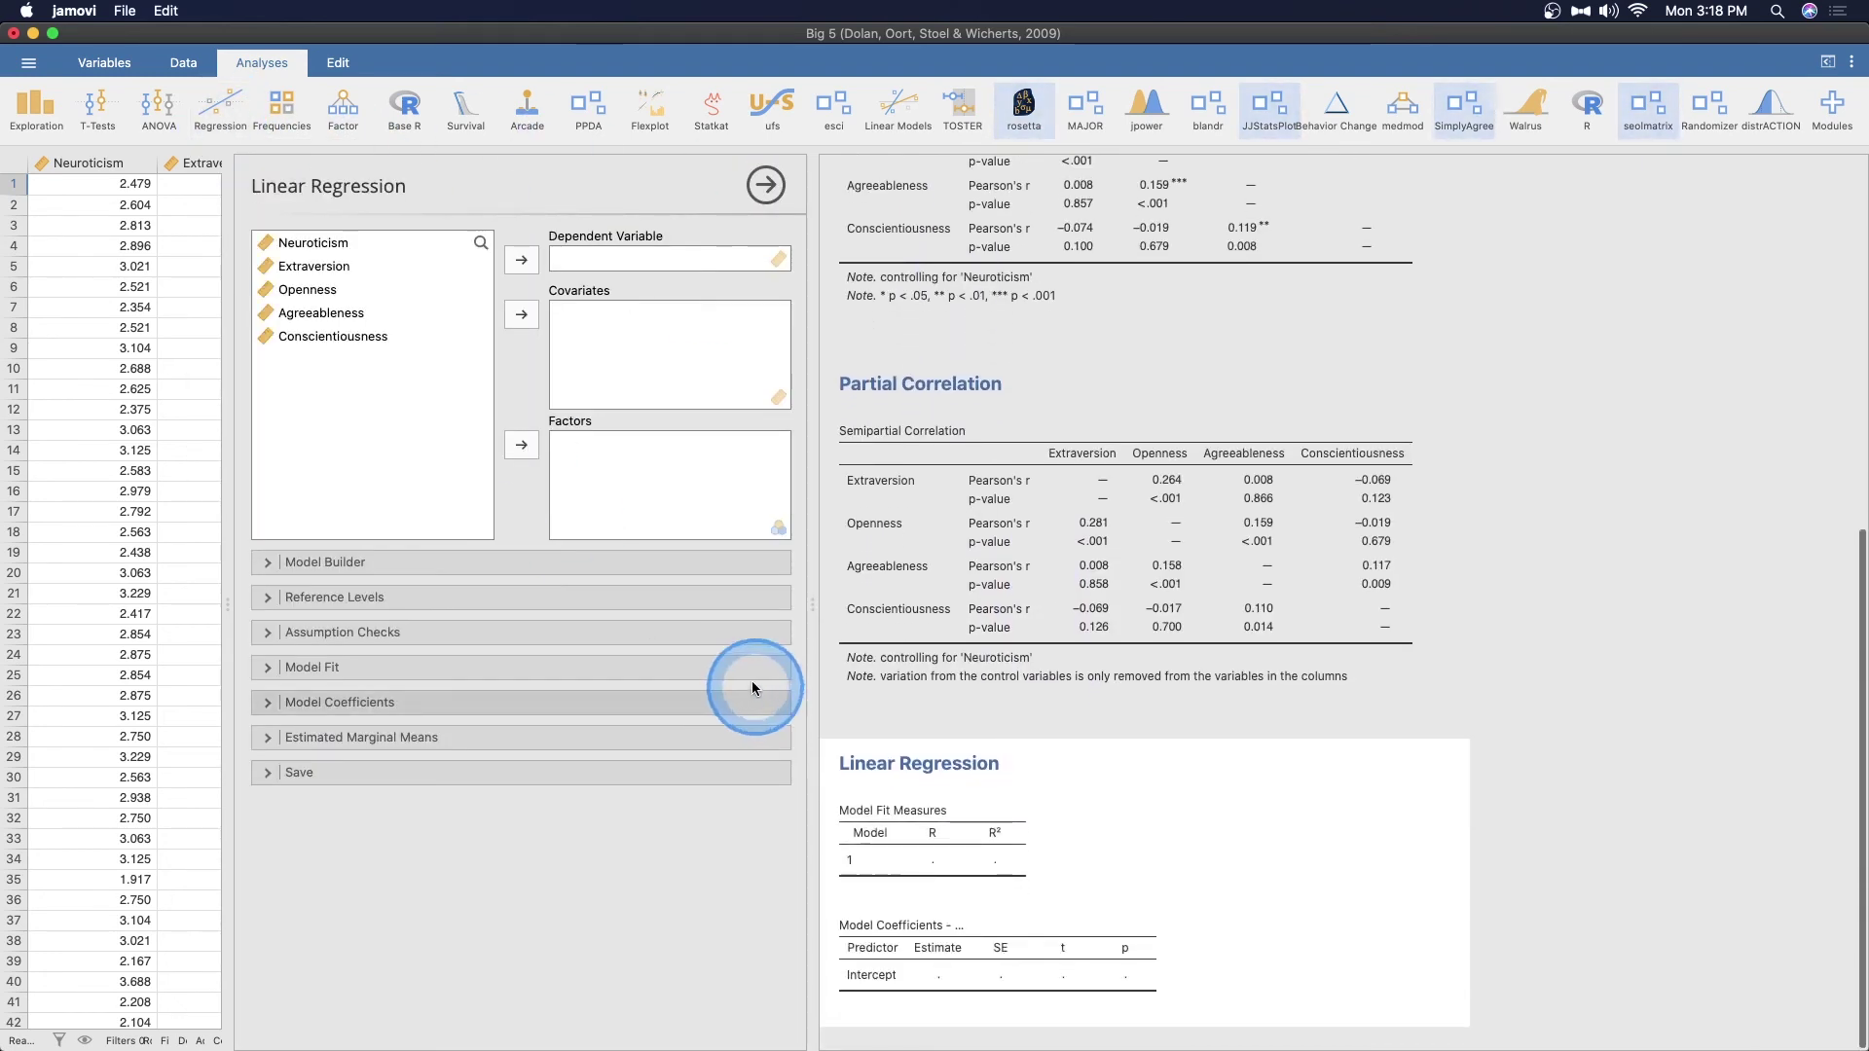
left_click(512, 703)
left_click(380, 703)
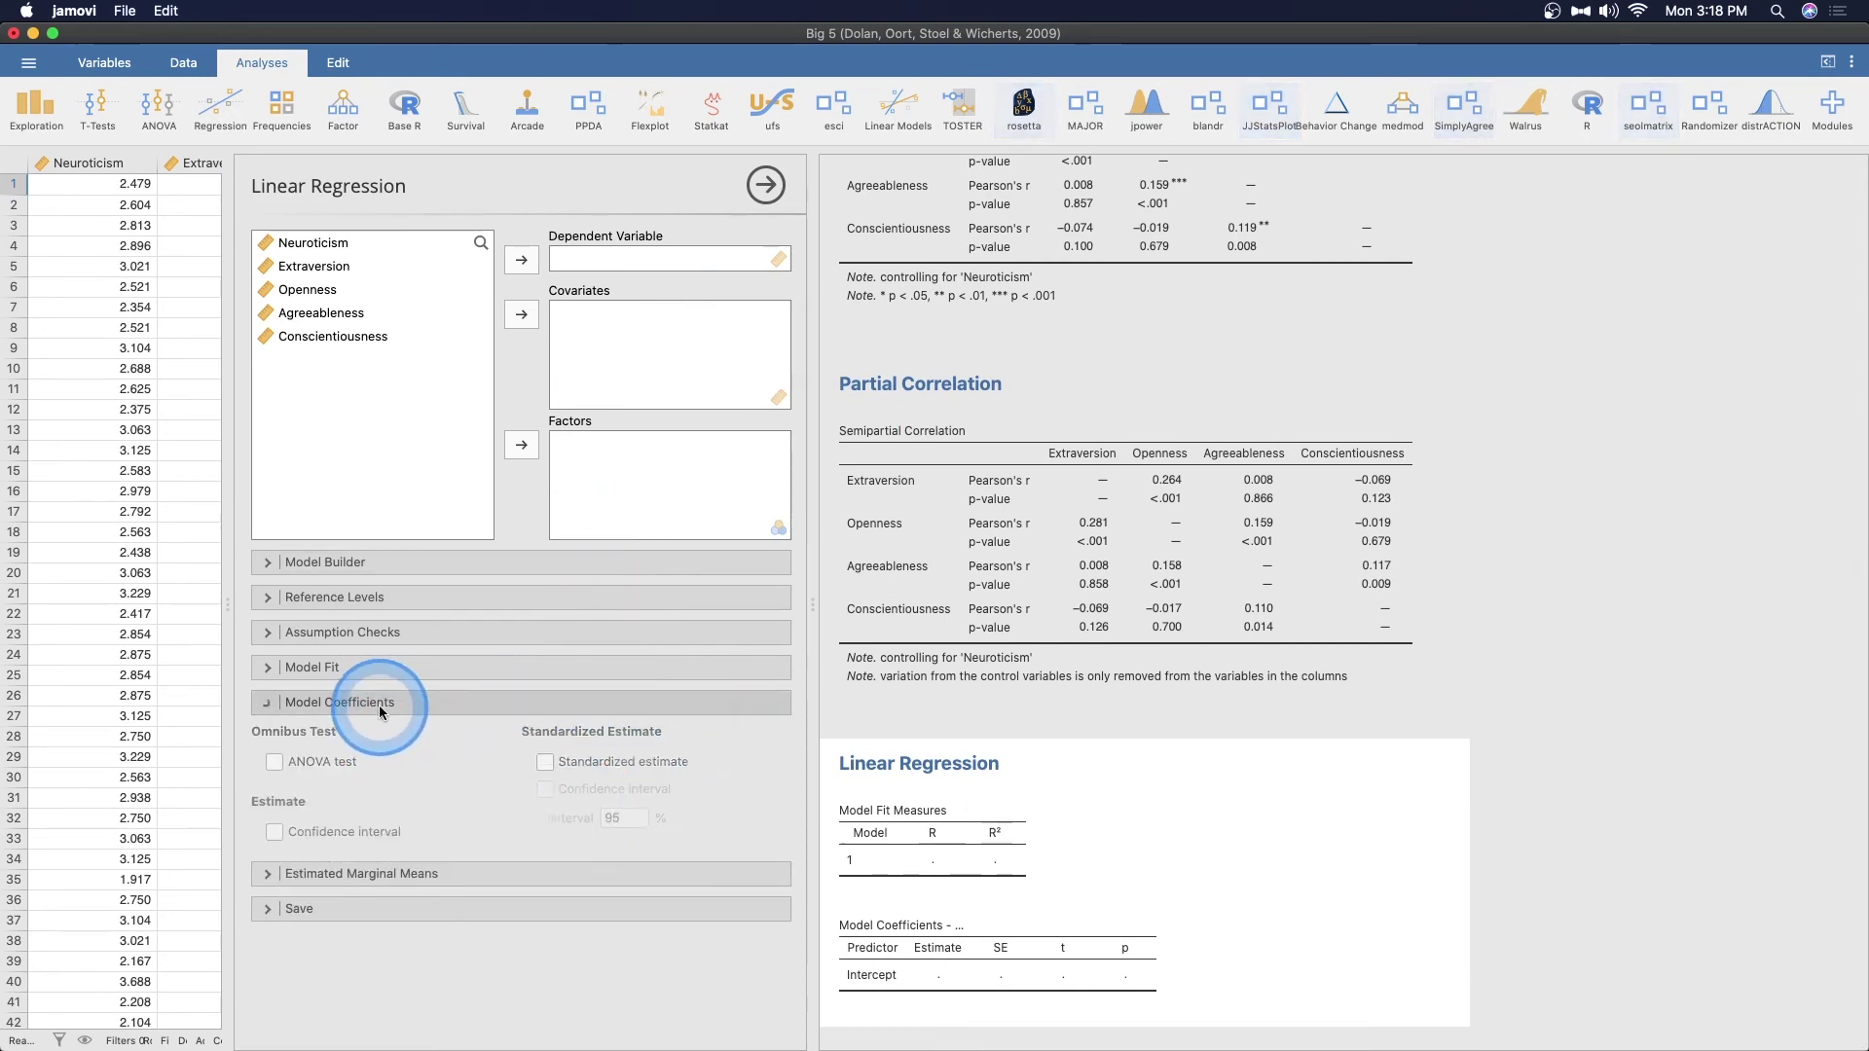
left_click(388, 569)
left_click(471, 564)
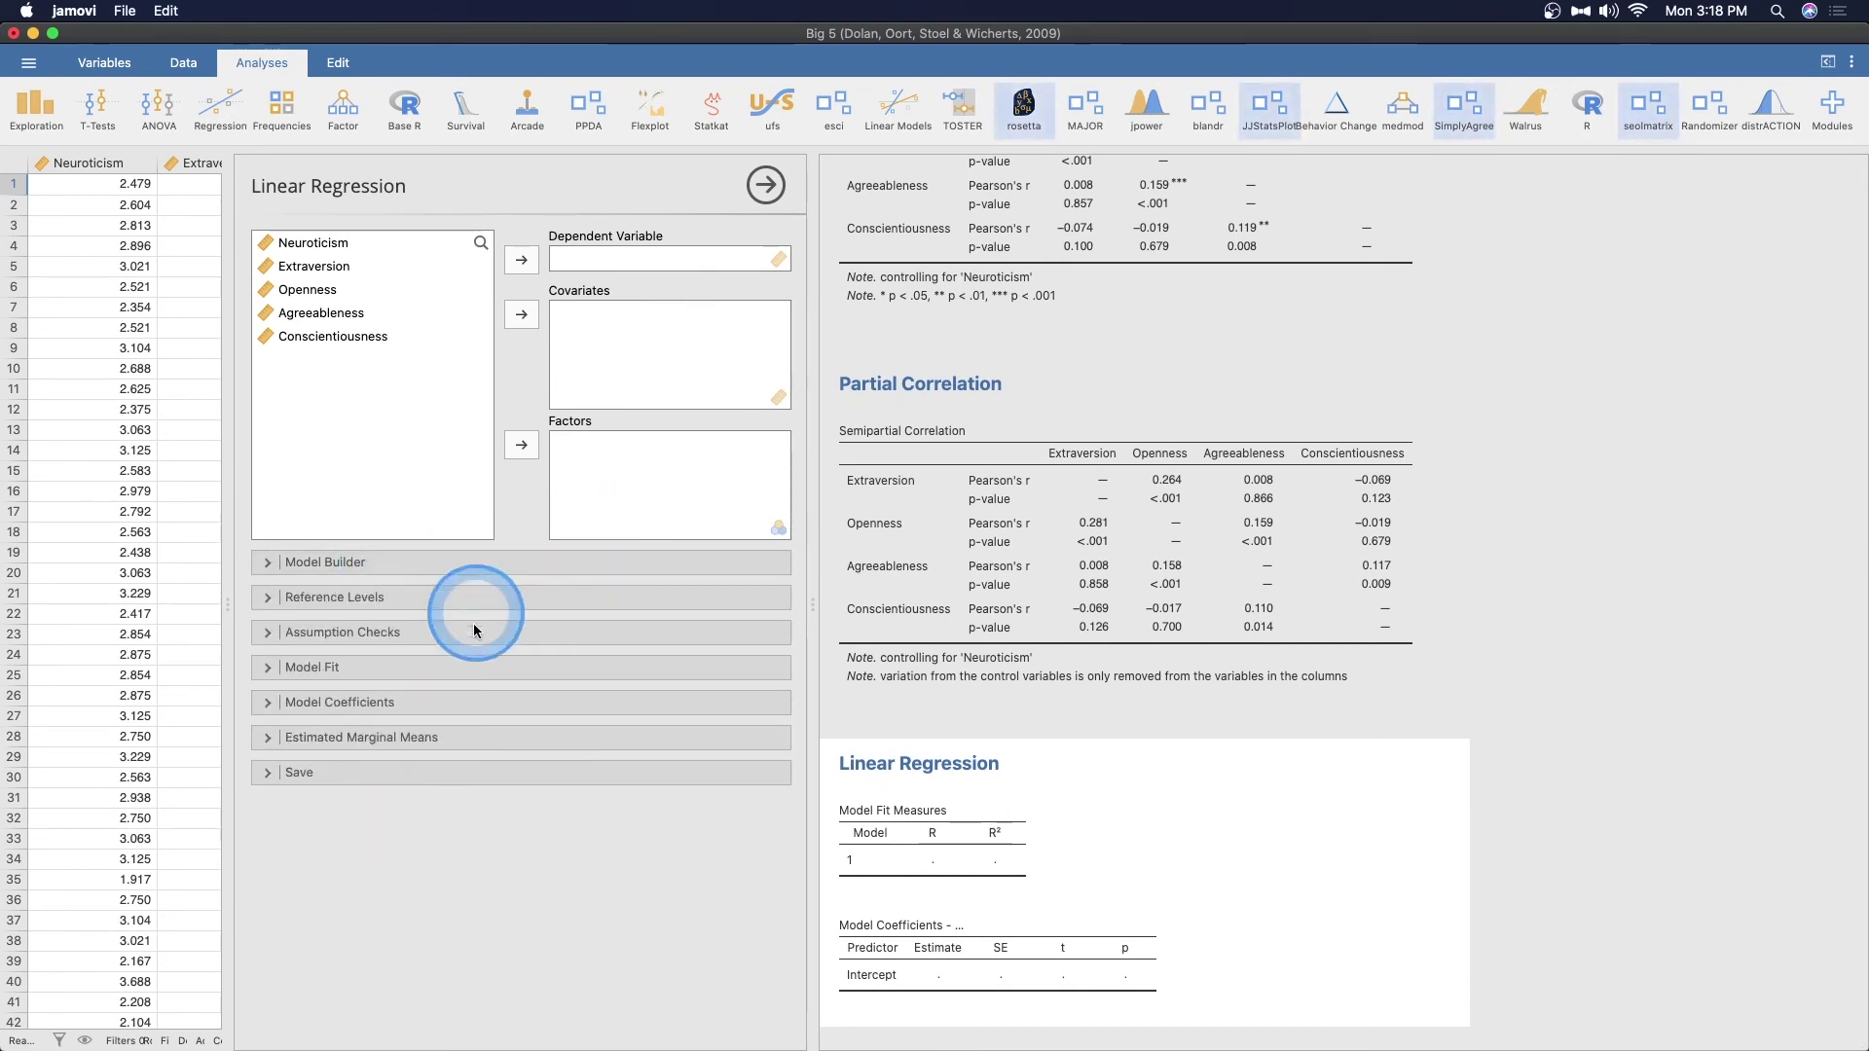
left_click(465, 597)
left_click(472, 597)
left_click(438, 702)
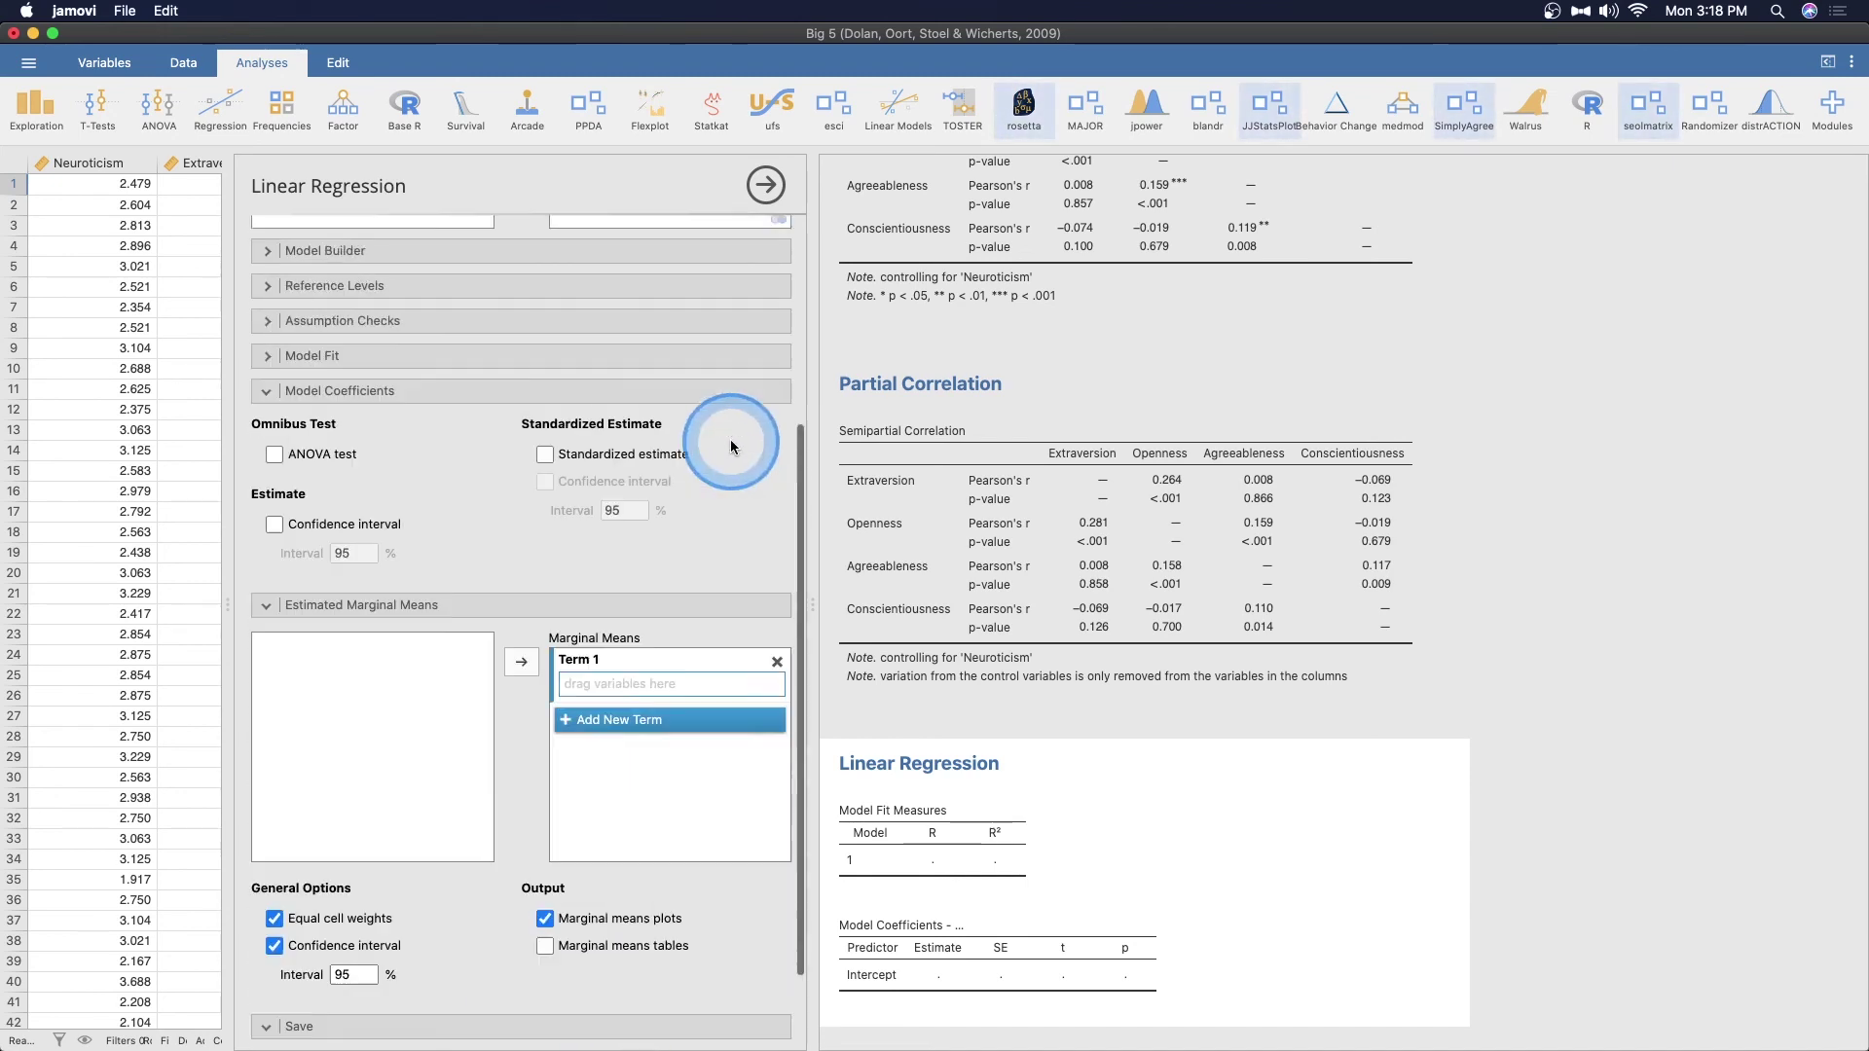
scroll(730, 440, "up", 5)
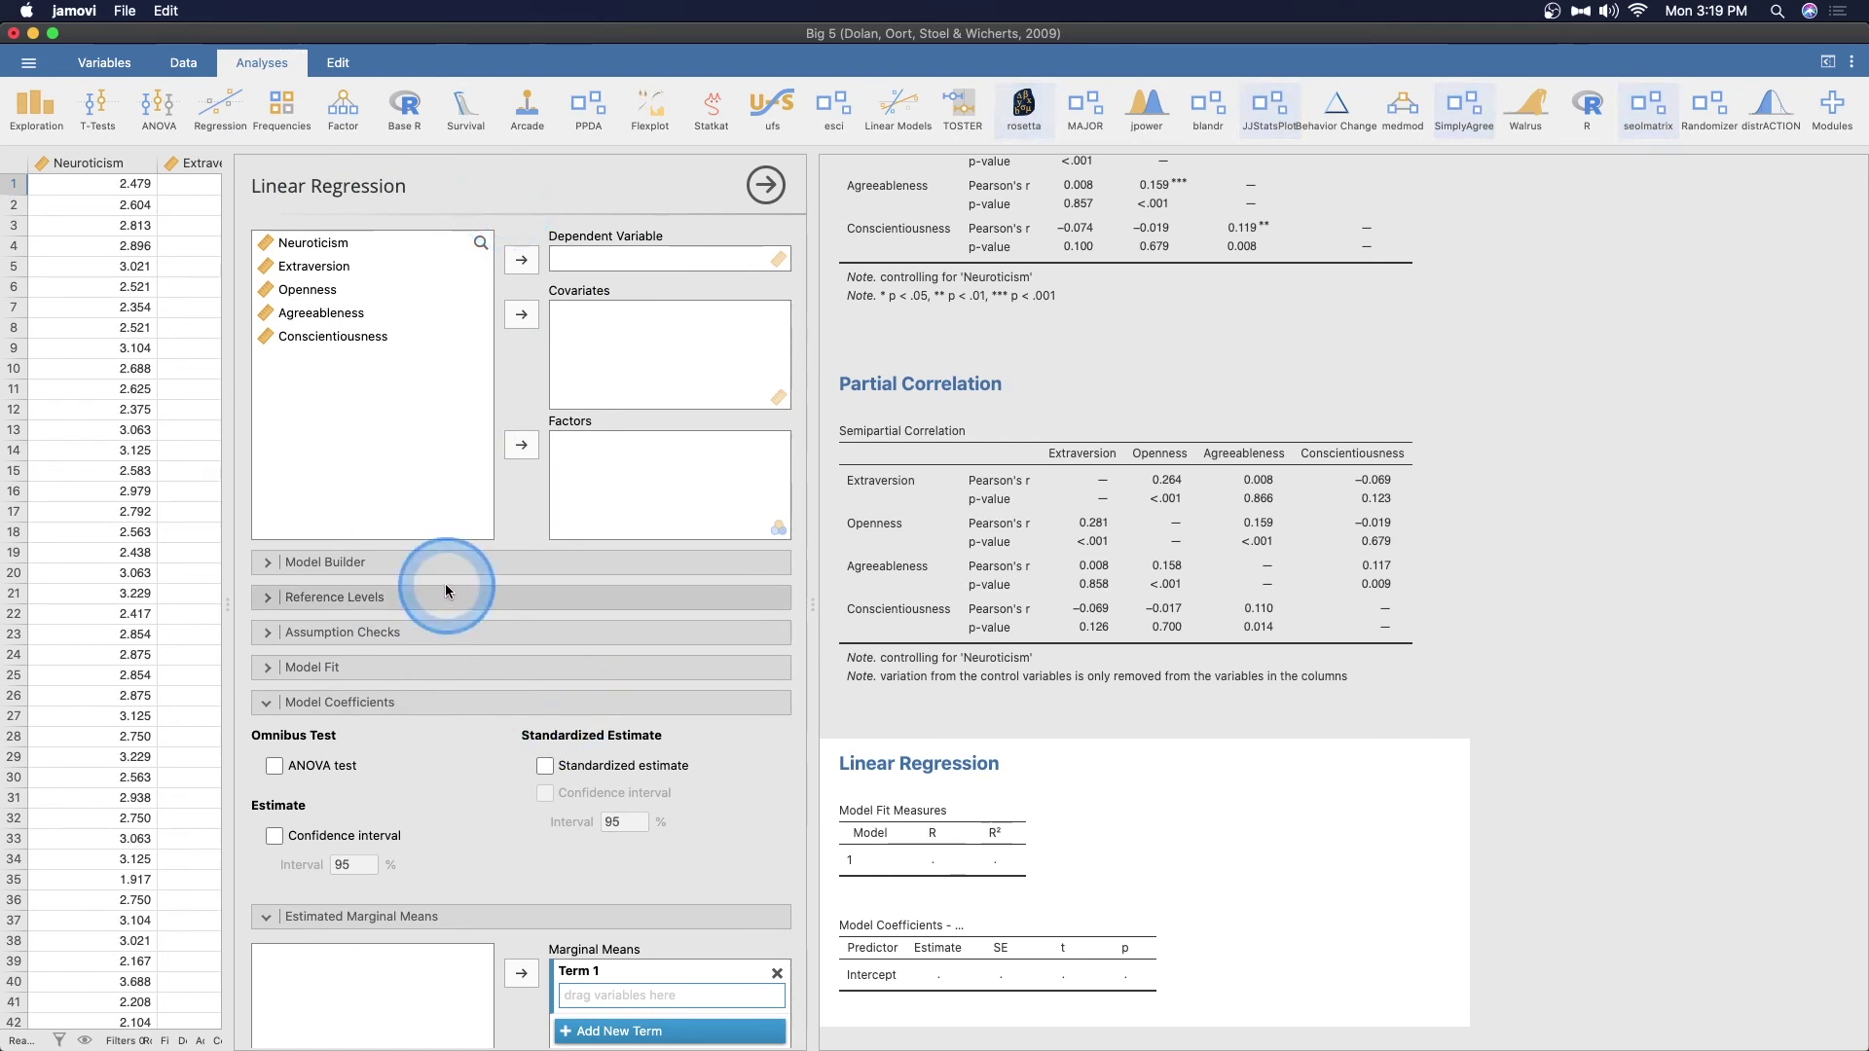
scroll(564, 800, "down", 5)
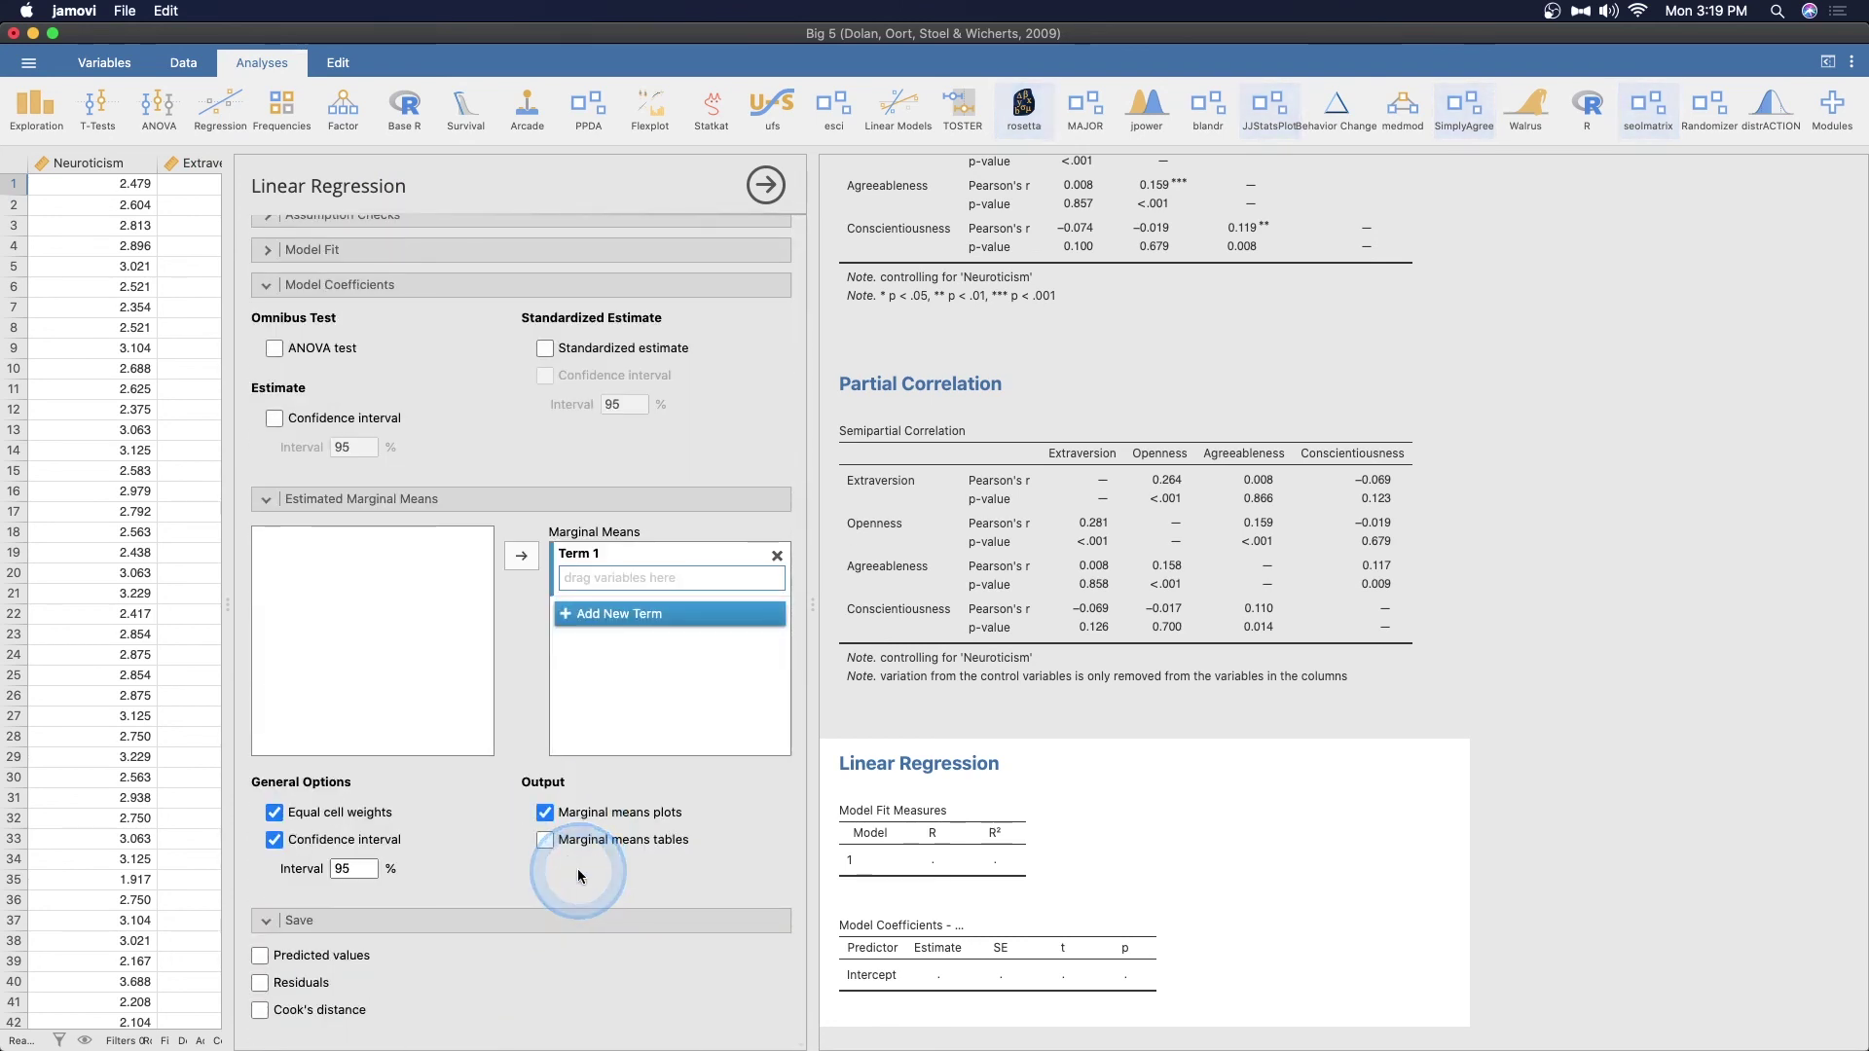
left_click(1230, 664)
scroll(1229, 664, "up", 3)
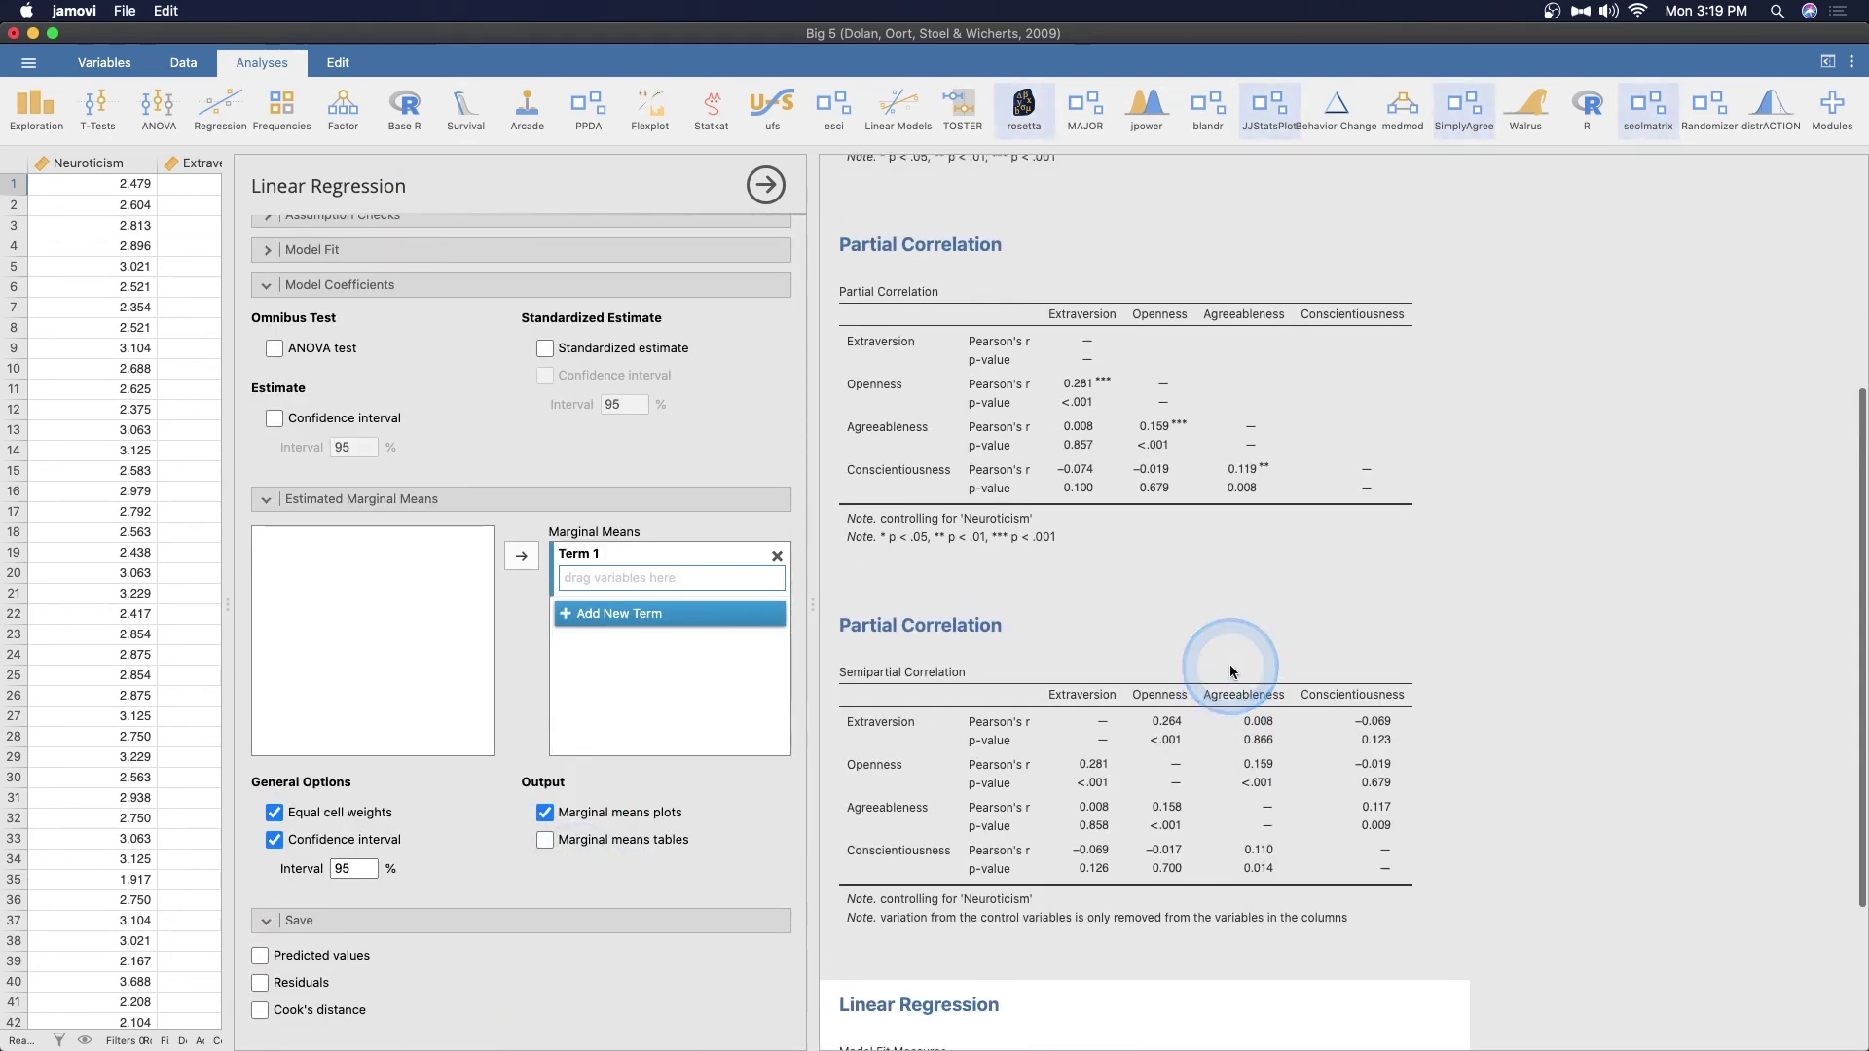
scroll(1228, 672, "up", 5)
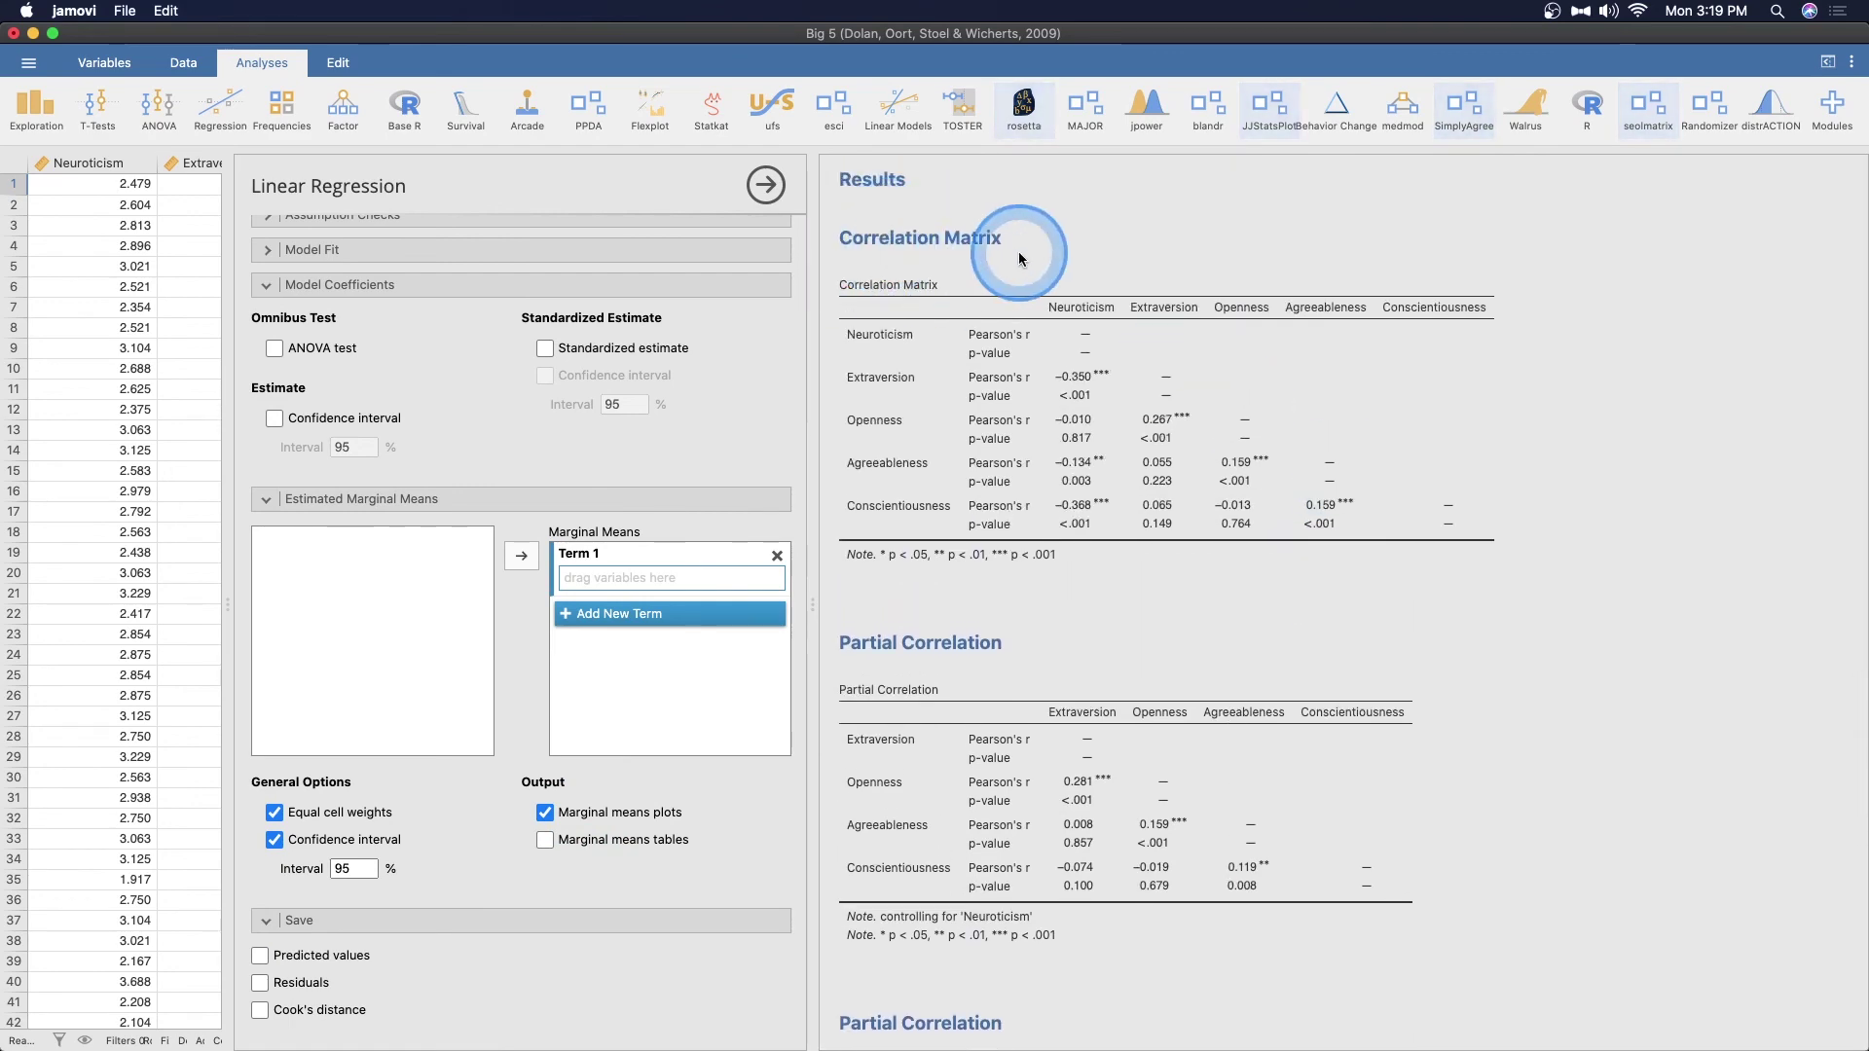
scroll(1295, 642, "down", 4)
scroll(1312, 660, "down", 3)
scroll(1216, 759, "up", 6)
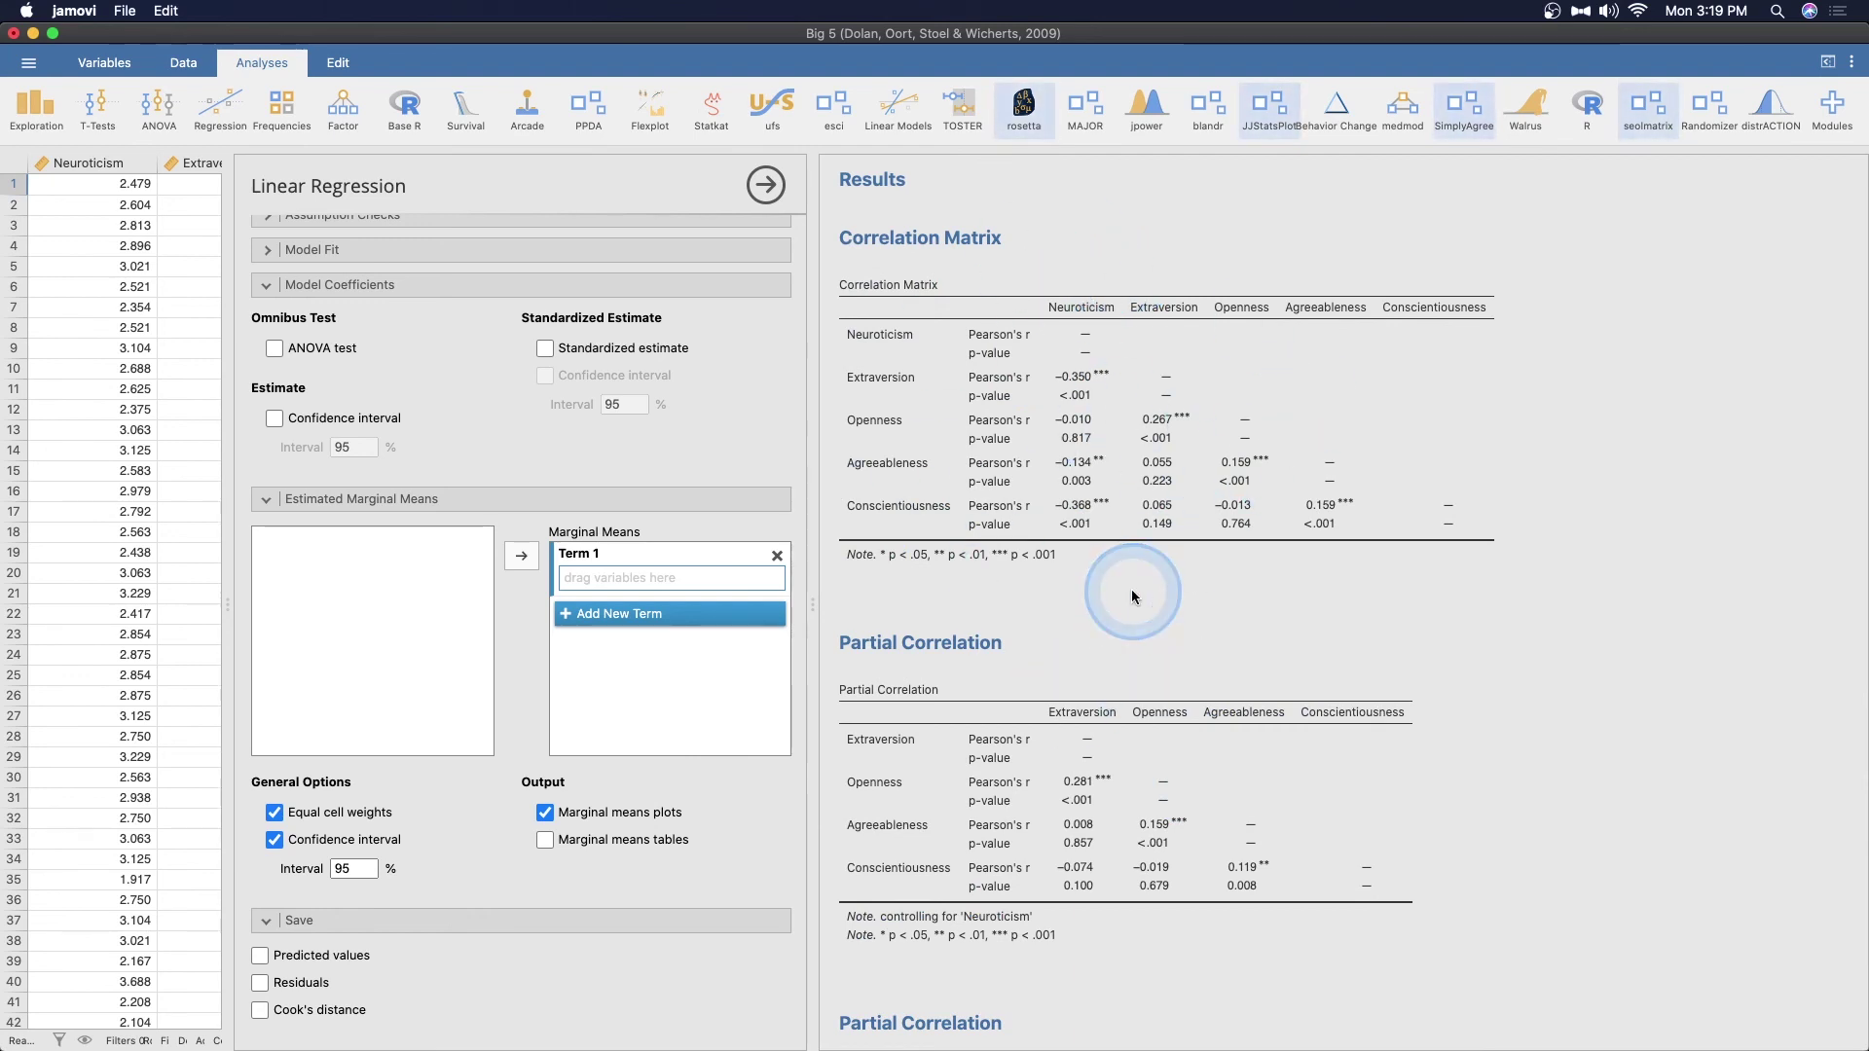
scroll(1131, 590, "down", 5)
scroll(1159, 657, "down", 3)
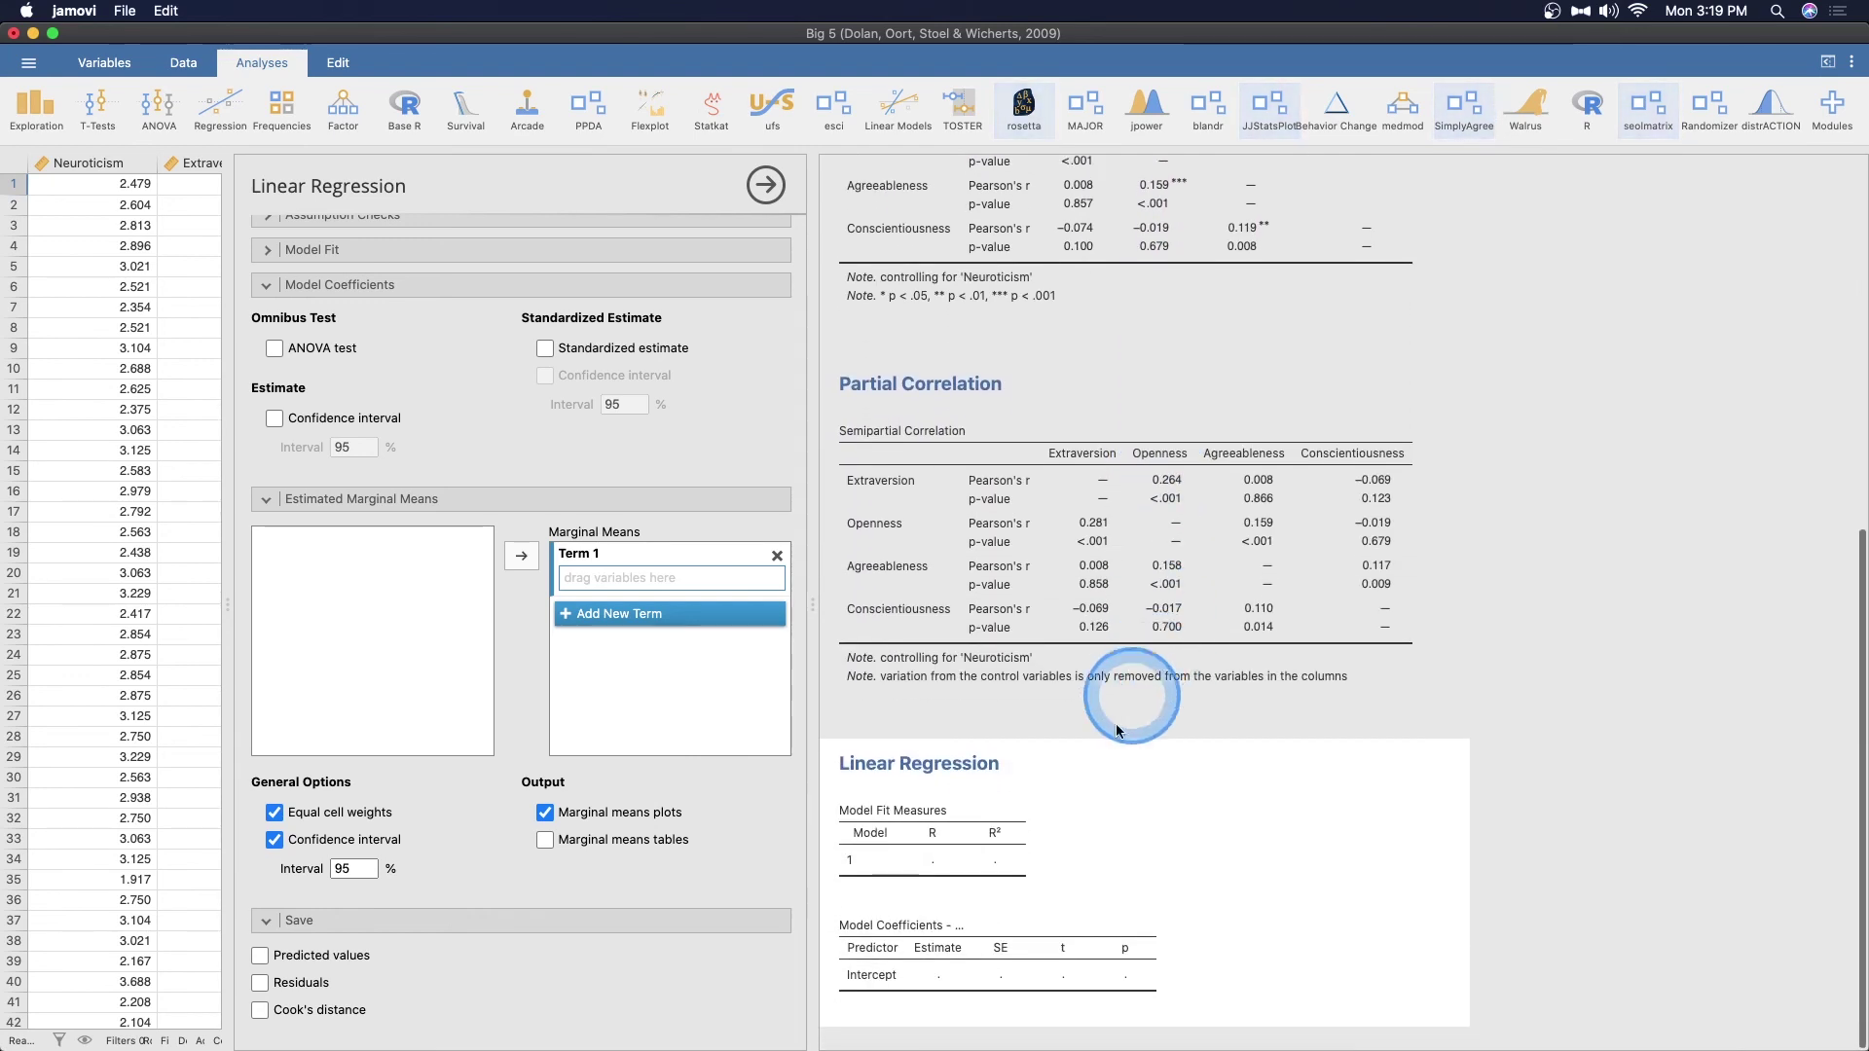
scroll(1181, 710, "up", 5)
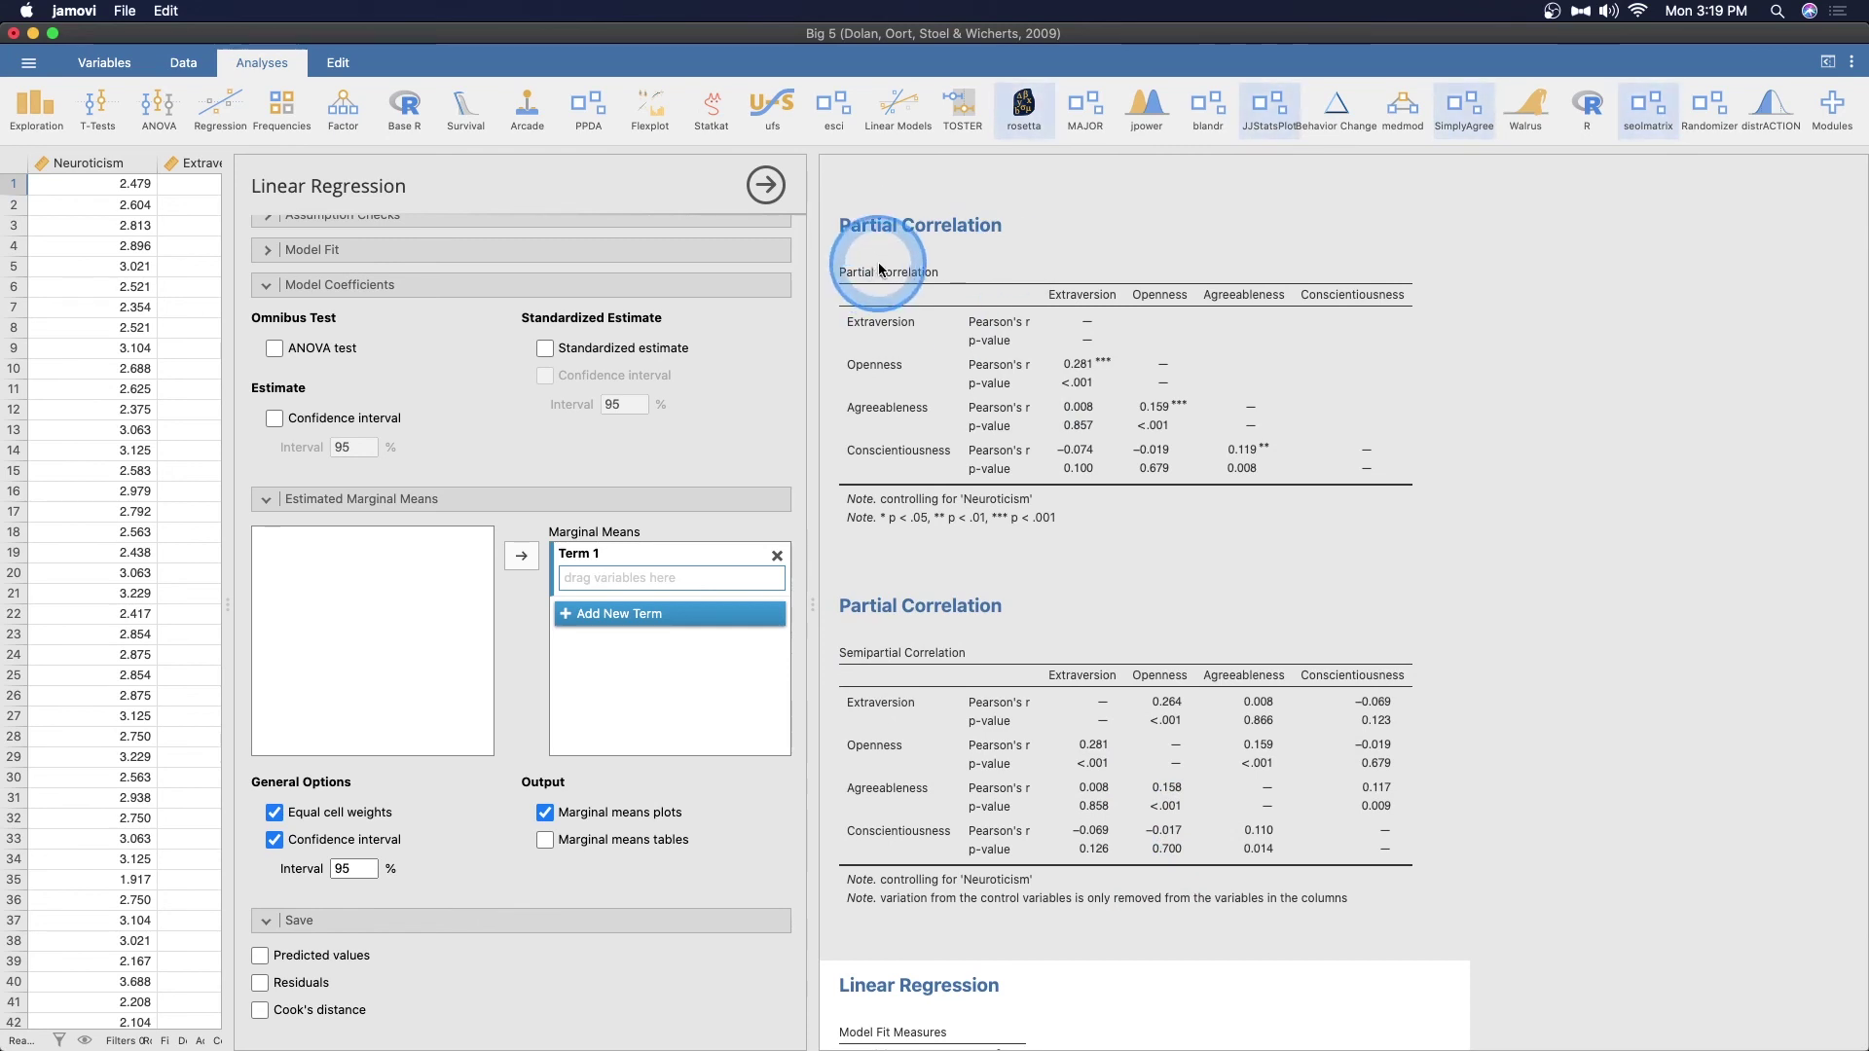